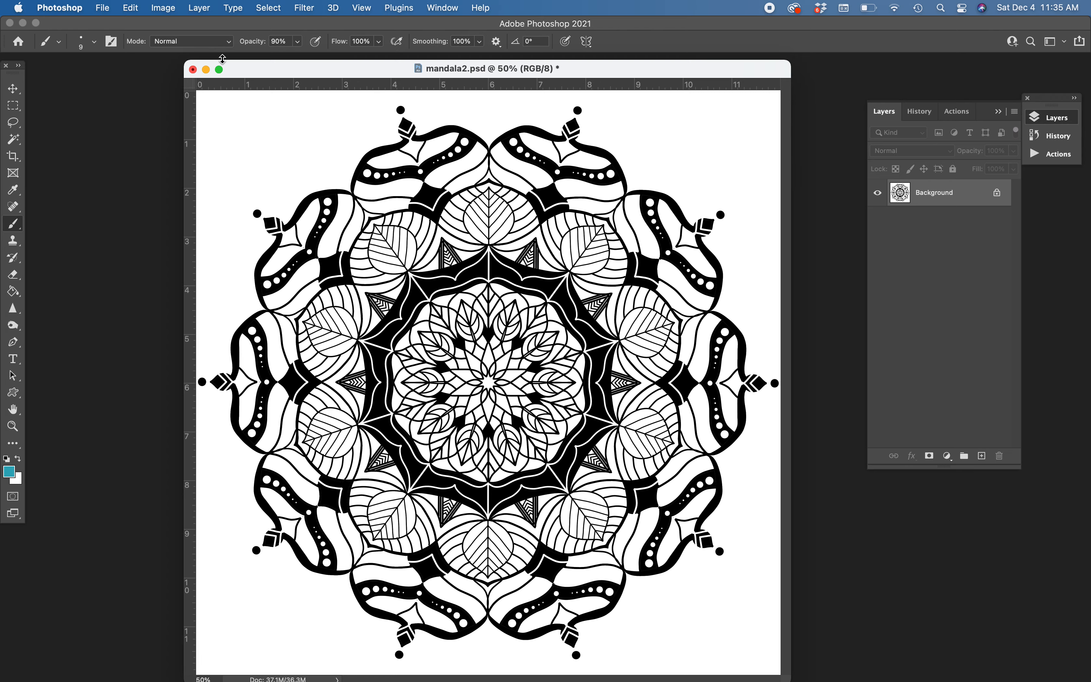
Create a 3600 x 3600 pixel document at 300 ppi with a white background and centre its window in the workspace.
{"action": "left_click", "coordinate": [205, 72]}
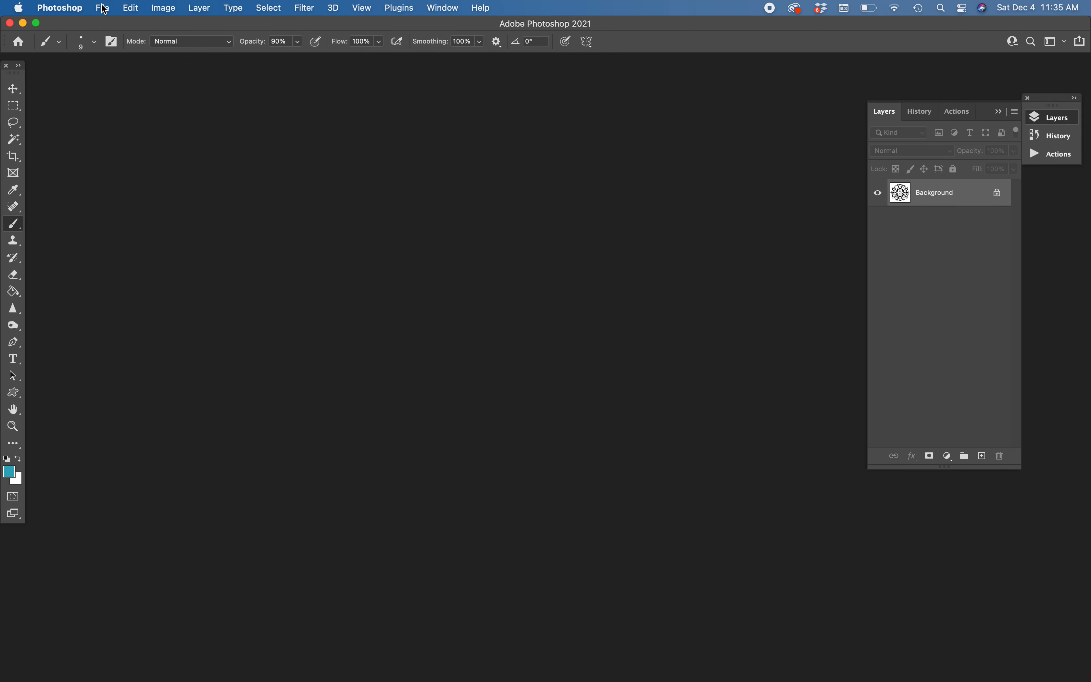
{"action": "left_click", "coordinate": [103, 8]}
{"action": "left_click", "coordinate": [101, 22]}
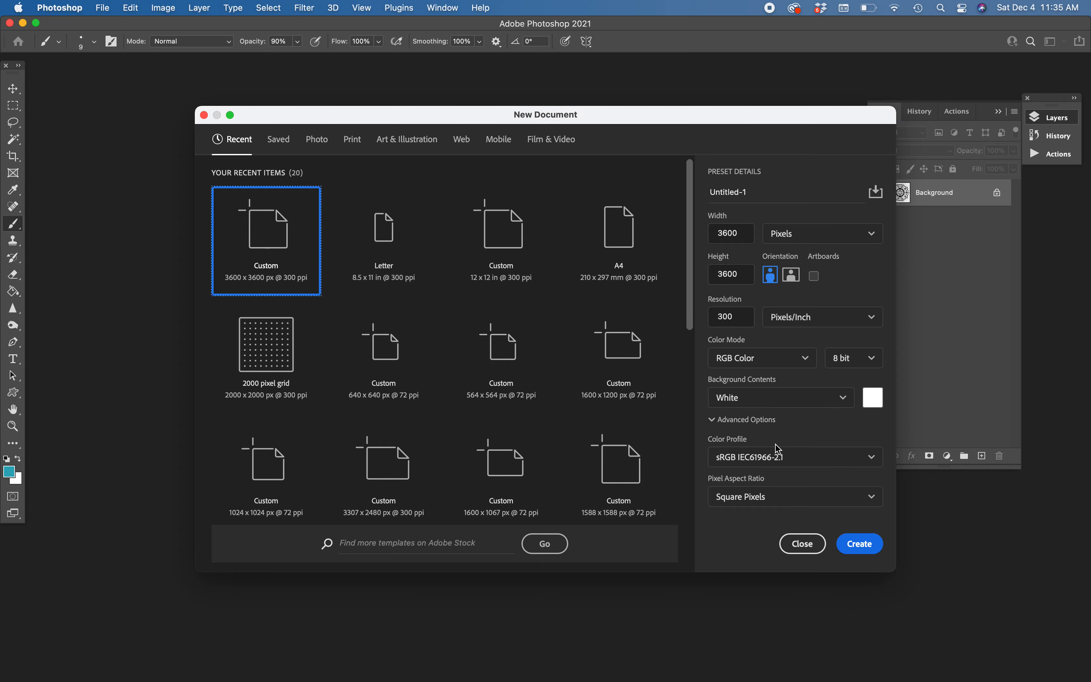
{"action": "left_click", "coordinate": [858, 544]}
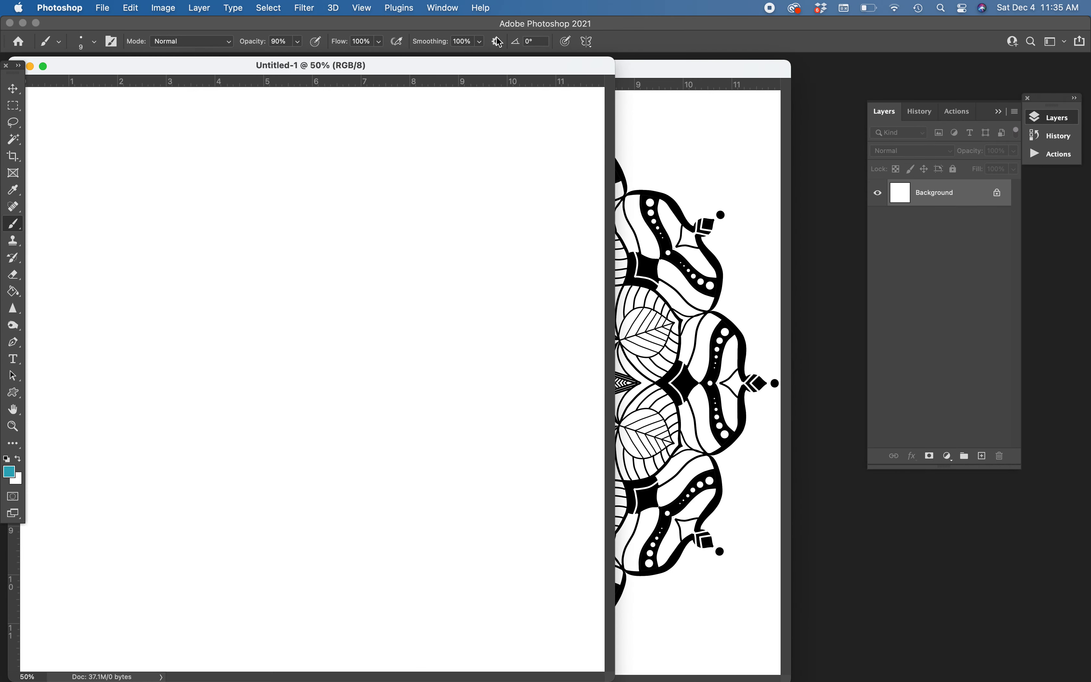
{"action": "left_click_drag", "start_coordinate": [502, 66], "coordinate": [662, 66]}
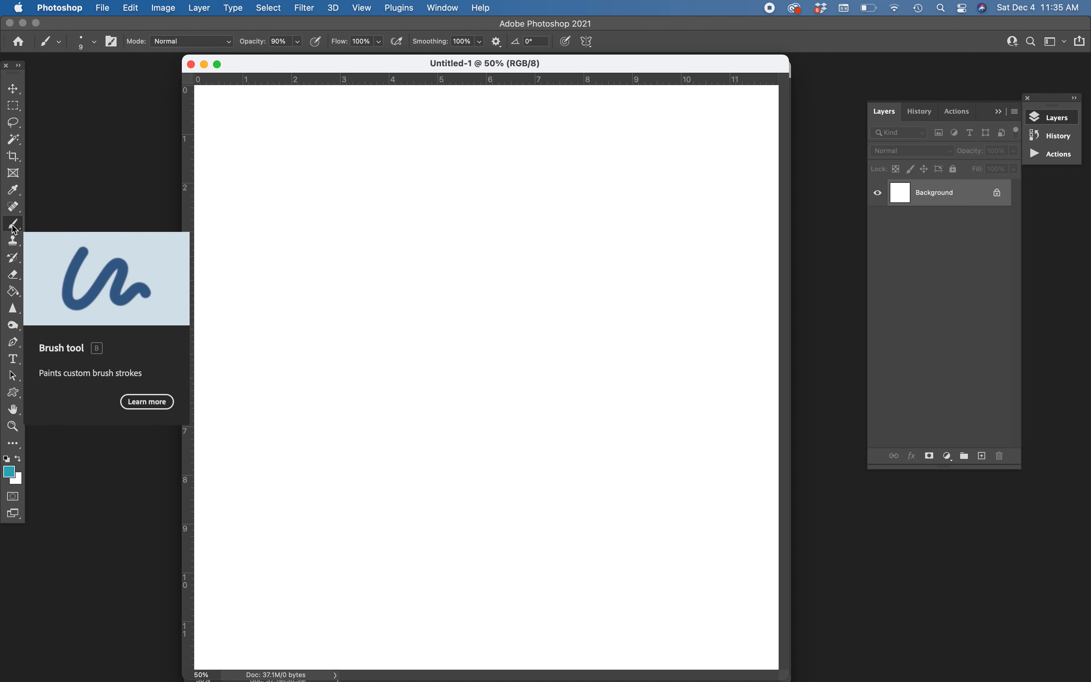
Reset the colours to default black and white and add a ten-segment mandala symmetry guide for the Brush tool.
{"action": "left_click", "coordinate": [6, 458]}
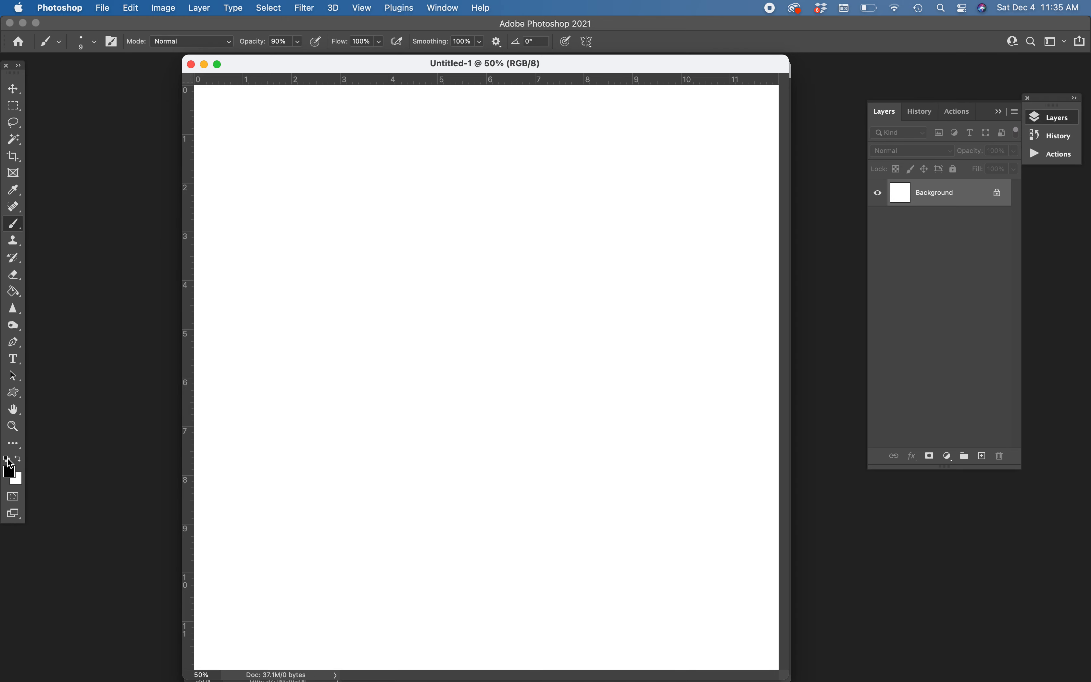
{"action": "left_click", "coordinate": [589, 42]}
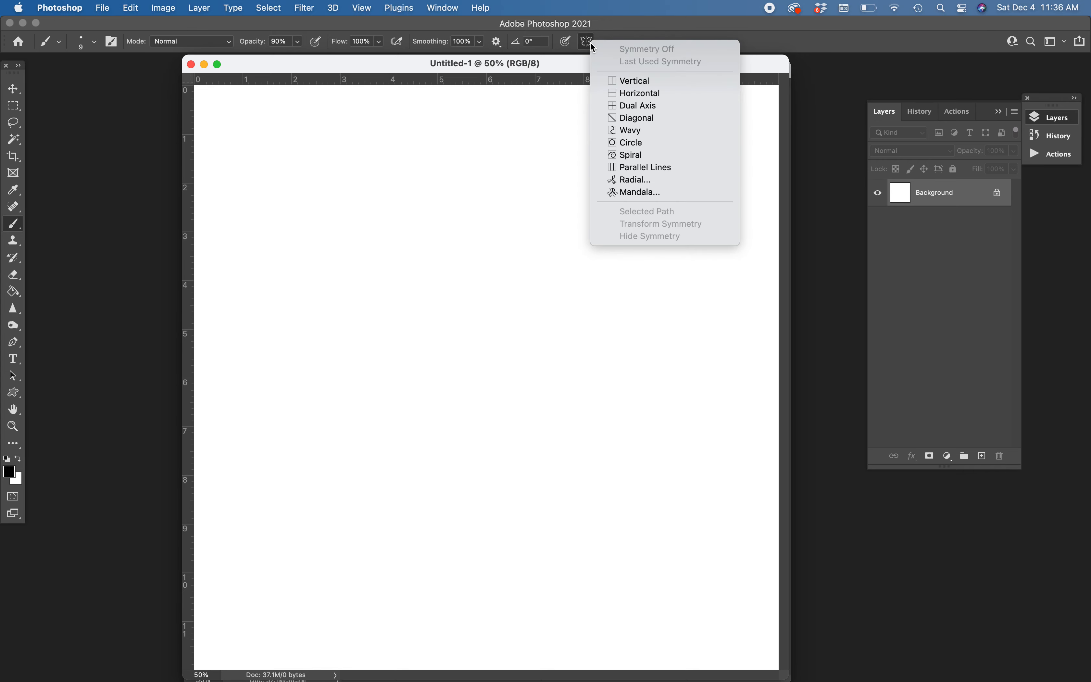
{"action": "left_click", "coordinate": [633, 193]}
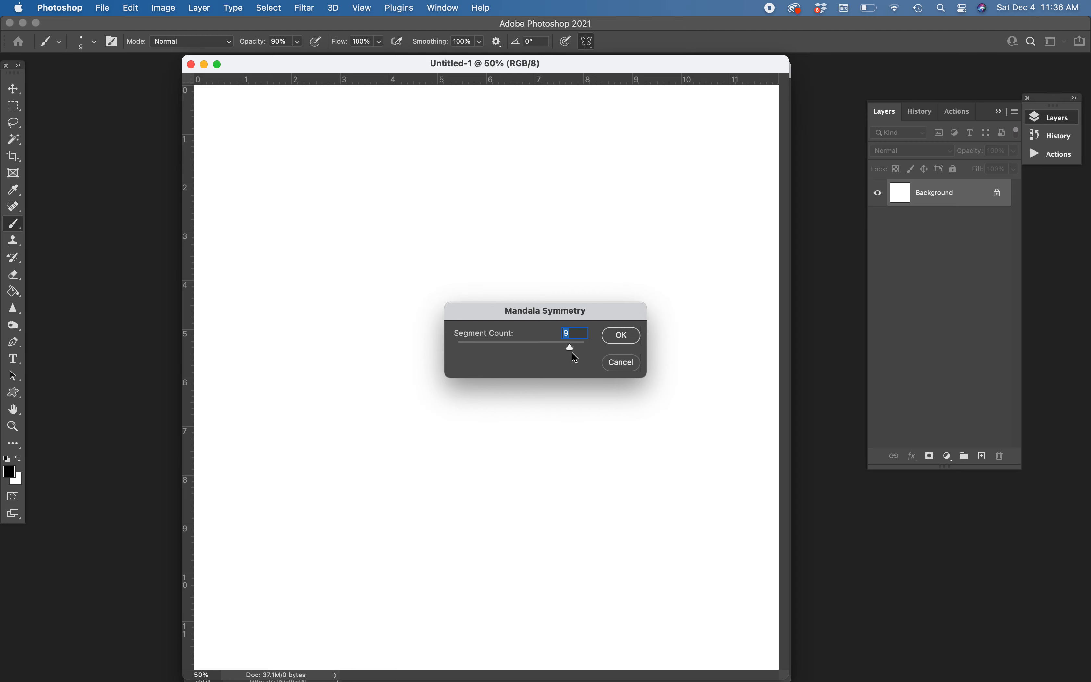
{"action": "left_click", "coordinate": [628, 334]}
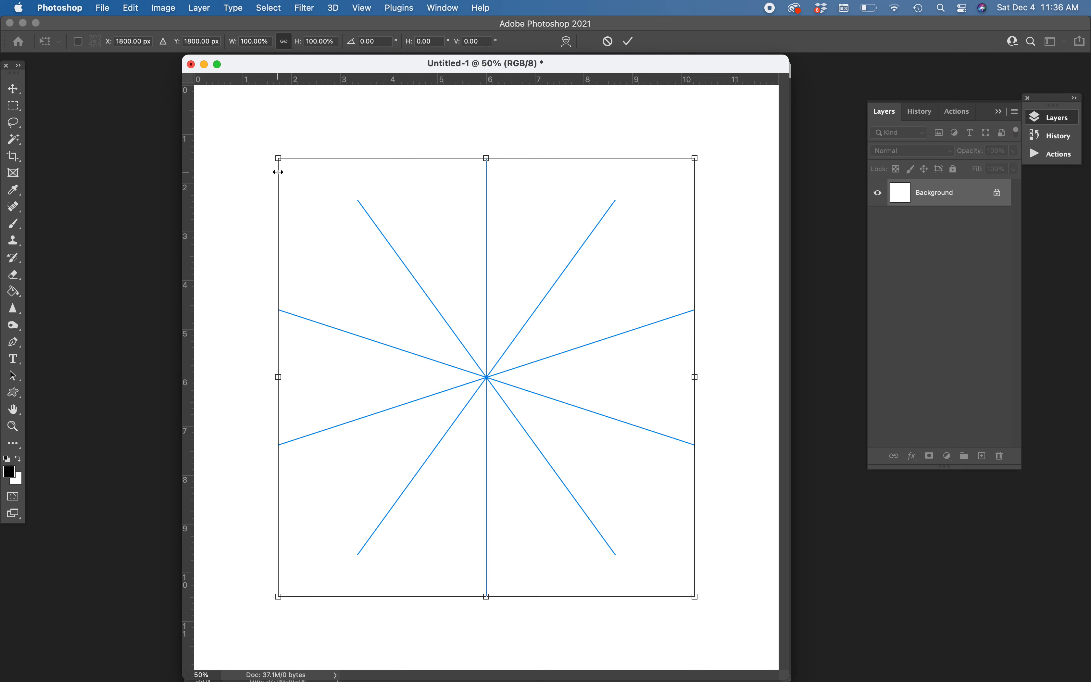
Enlarge the mandala symmetry path to about 128% around the canvas centre and apply the transformation.
{"action": "left_click_drag", "start_coordinate": [279, 159], "coordinate": [218, 95]}
{"action": "left_click_drag", "start_coordinate": [698, 587], "coordinate": [755, 646]}
{"action": "left_click_drag", "start_coordinate": [641, 503], "coordinate": [641, 506]}
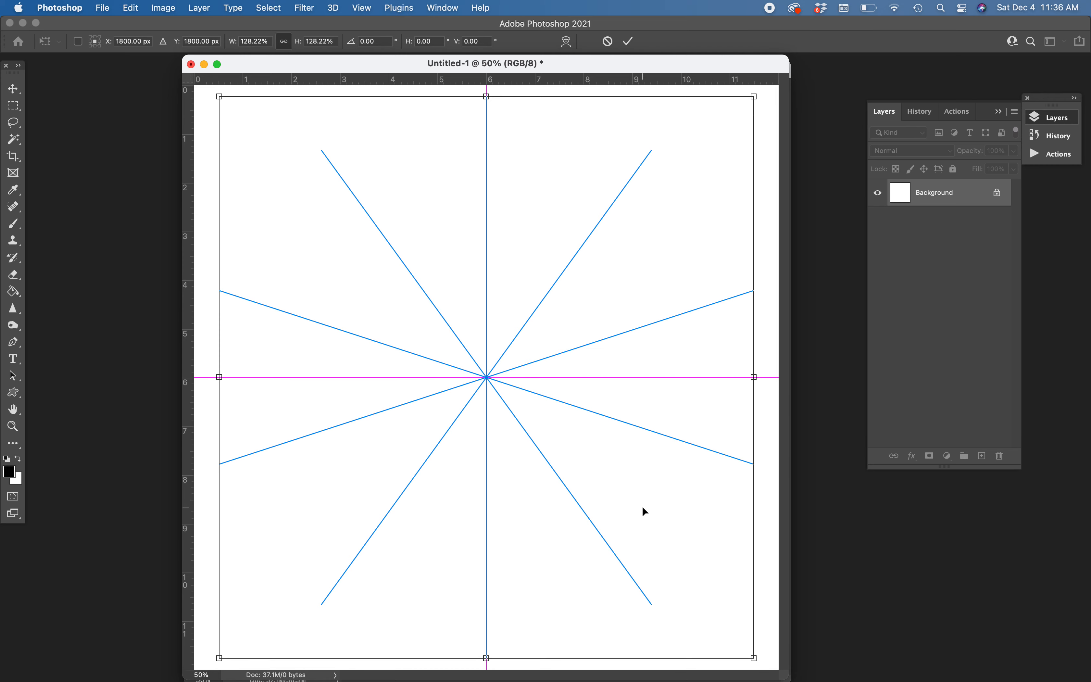
{"action": "left_click", "coordinate": [19, 225]}
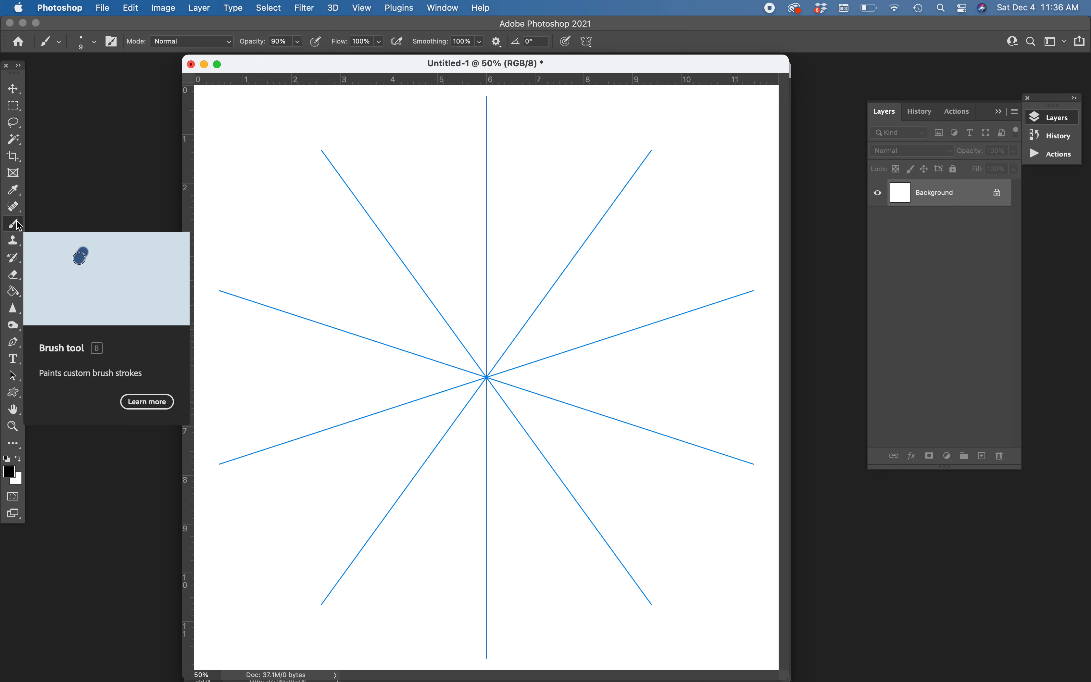
Set the Hard Round brush to 44 px at 100% hardness.
{"action": "left_click", "coordinate": [12, 476]}
{"action": "left_click", "coordinate": [702, 465]}
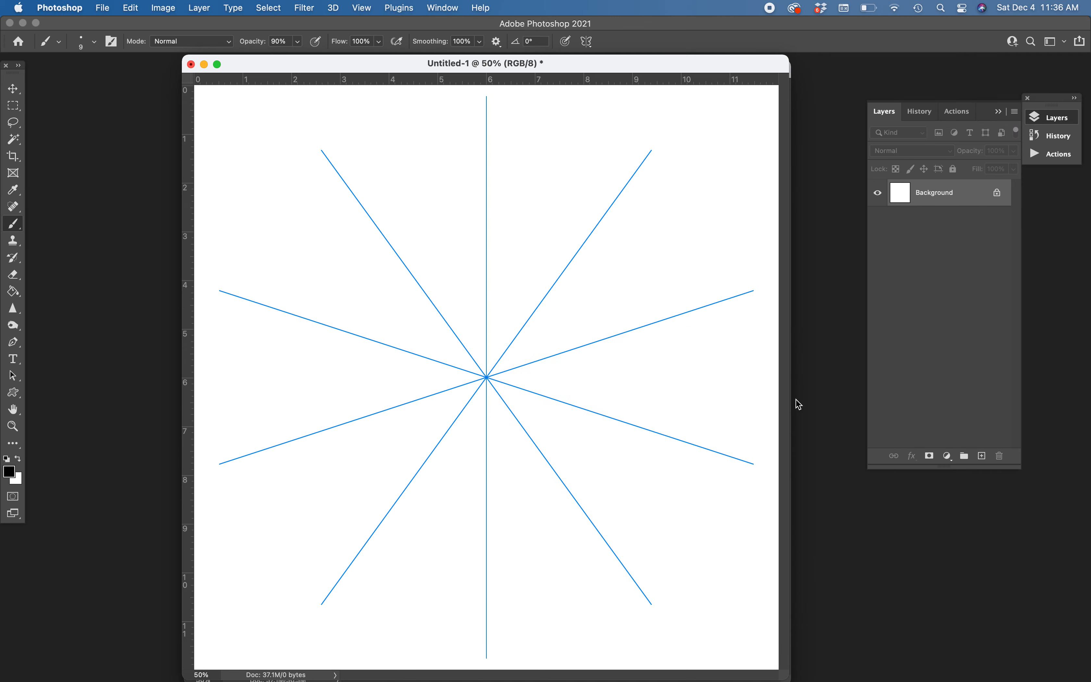
{"action": "left_click", "coordinate": [97, 45]}
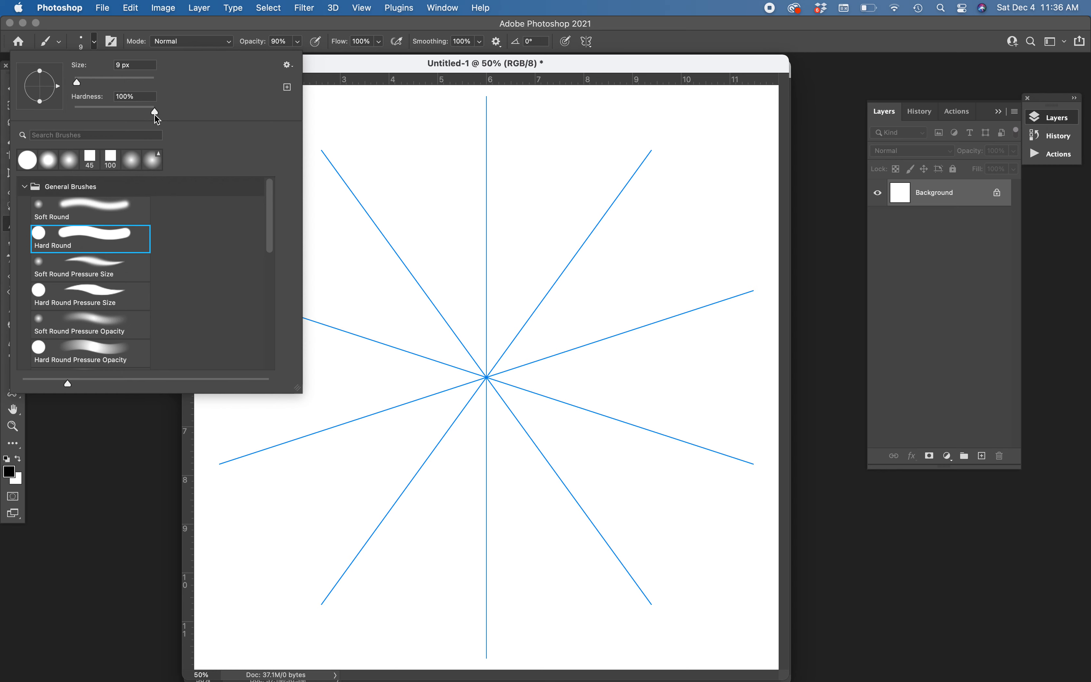
{"action": "left_click", "coordinate": [155, 113]}
{"action": "left_click_drag", "start_coordinate": [77, 81], "coordinate": [92, 81]}
{"action": "left_click", "coordinate": [404, 266]}
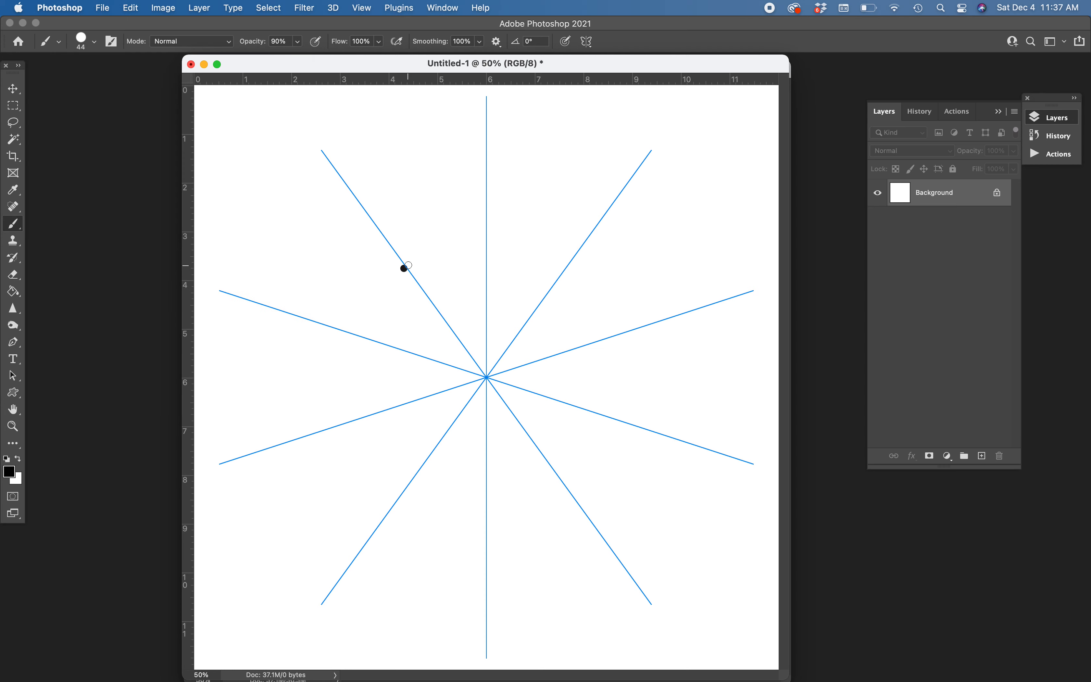
Paint a thick test ring of looping petals across the symmetry axes and undo it.
{"action": "mouse_move", "coordinate": [404, 266]}
{"action": "left_mouse_down"}
{"action": "mouse_move", "coordinate": [444, 250]}
{"action": "mouse_move", "coordinate": [436, 223]}
{"action": "mouse_move", "coordinate": [425, 221]}
{"action": "mouse_move", "coordinate": [404, 266]}
{"action": "left_mouse_up"}
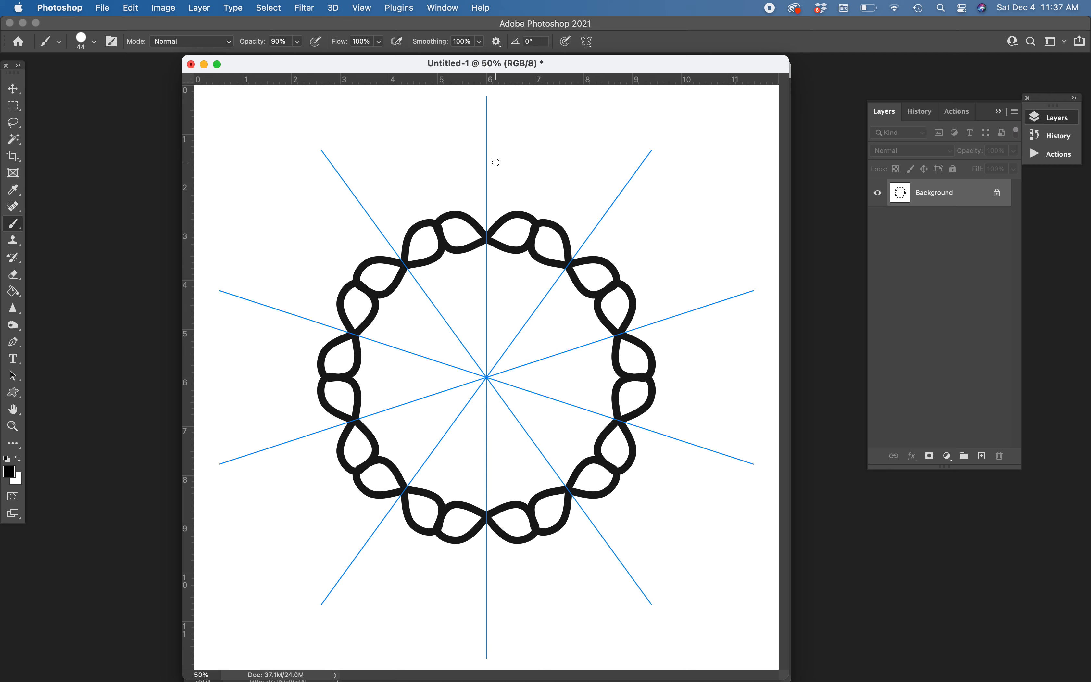
{"action": "key", "text": "super+z"}
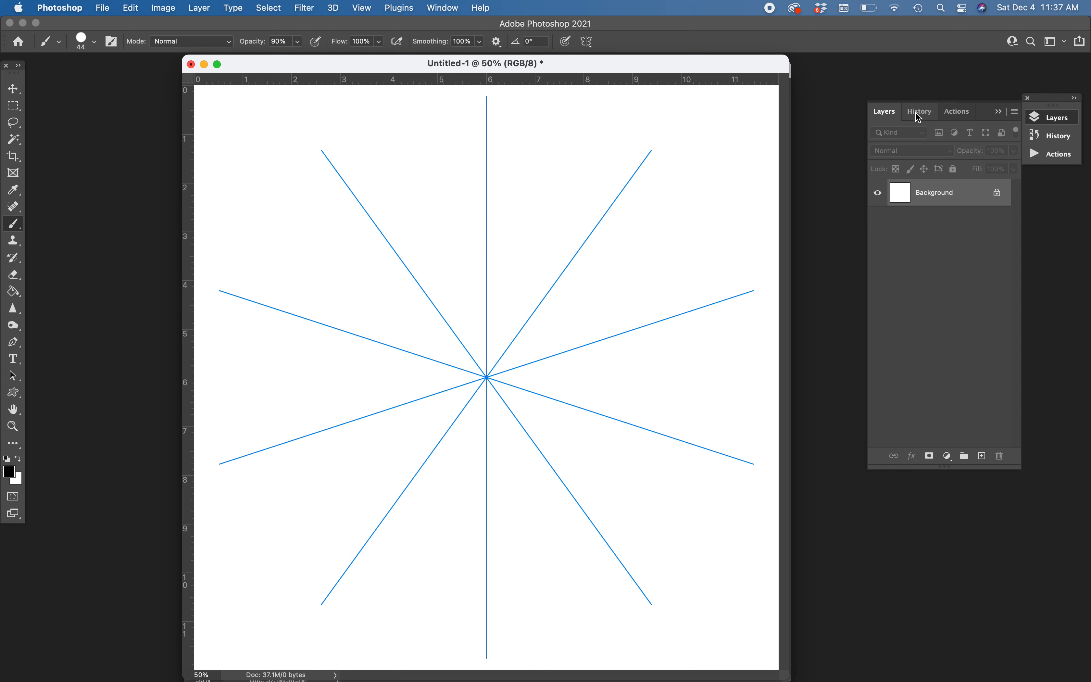
Show the document's history states and reduce the brush size to 11 px.
{"action": "left_click", "coordinate": [920, 117]}
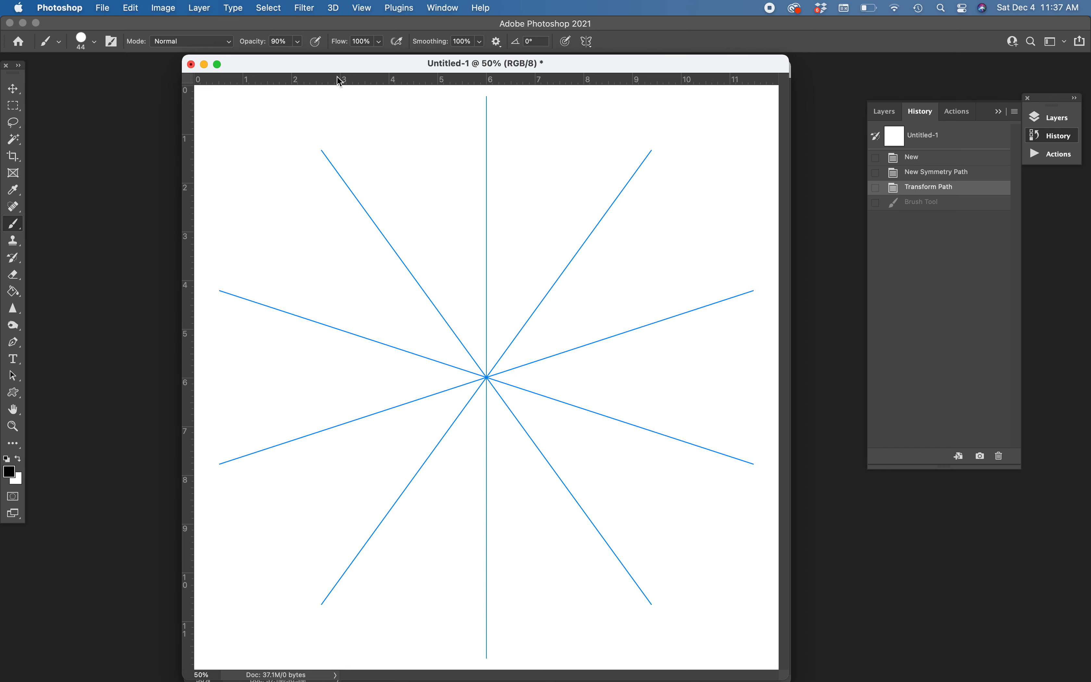
{"action": "left_click", "coordinate": [96, 42]}
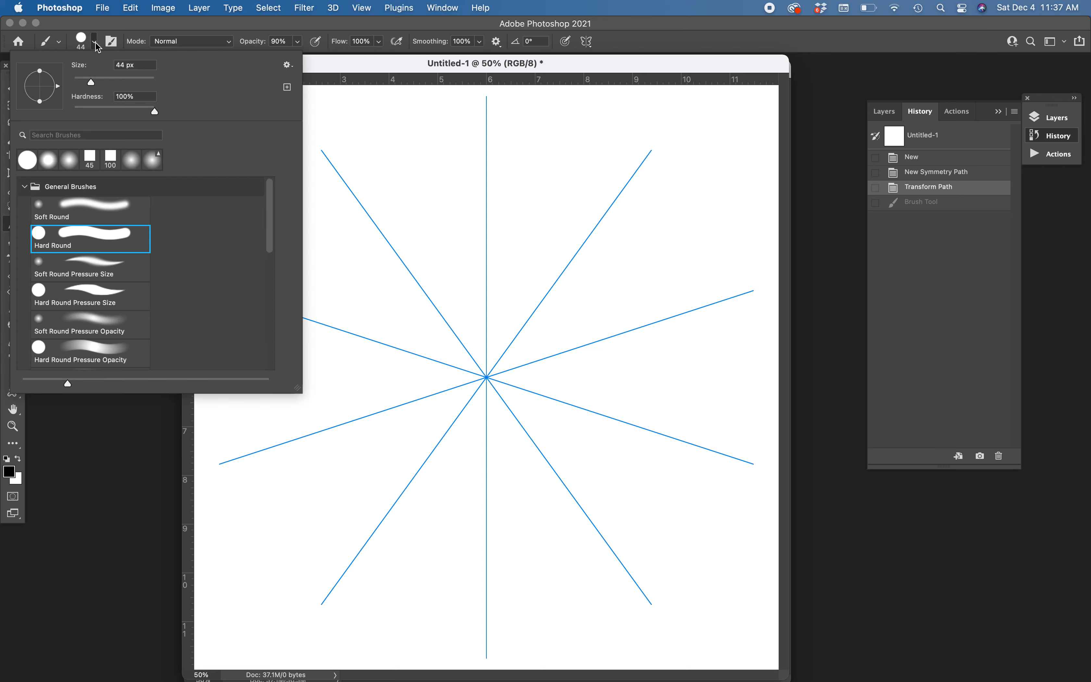
{"action": "left_click_drag", "start_coordinate": [91, 83], "coordinate": [77, 79]}
{"action": "left_click", "coordinate": [337, 69]}
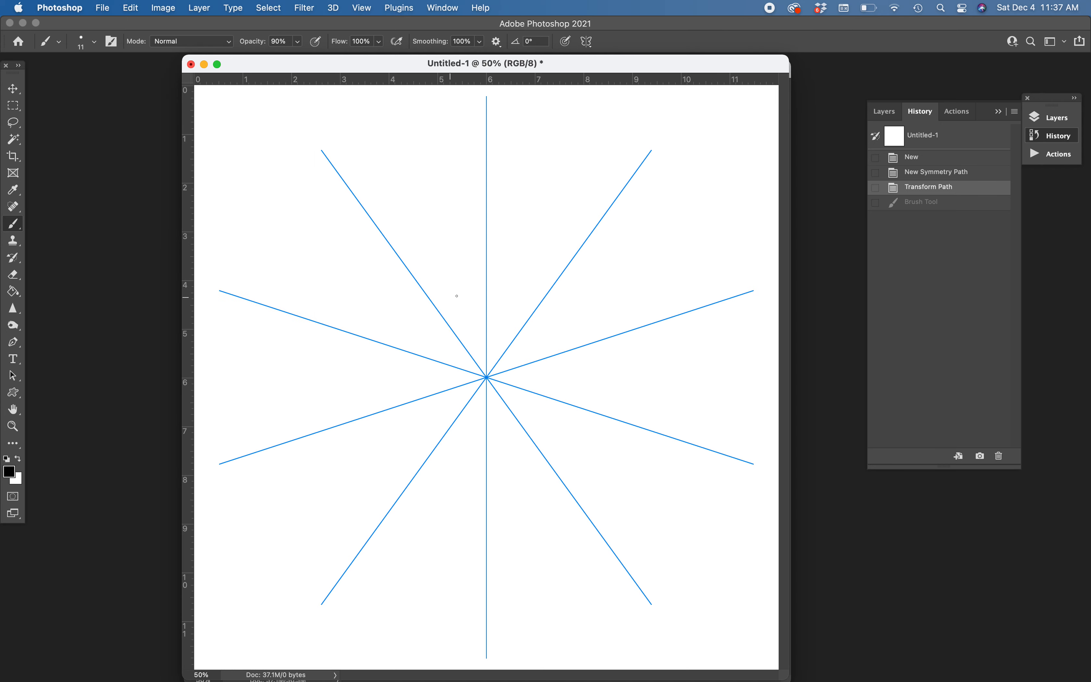
Step the brush size up and back down, ending at 10 px.
{"action": "key", "text": "bracketright"}
{"action": "key", "text": "bracketright"}
{"action": "key", "text": "bracketright"}
{"action": "key", "text": "bracketright"}
{"action": "key", "text": "bracketright"}
{"action": "key", "text": "bracketright"}
{"action": "key", "text": "bracketright"}
{"action": "key", "text": "bracketright"}
{"action": "key", "text": "bracketright"}
{"action": "key", "text": "bracketright"}
{"action": "key", "text": "bracketright"}
{"action": "key", "text": "bracketright"}
{"action": "key", "text": "bracketleft"}
{"action": "key", "text": "bracketleft"}
{"action": "key", "text": "bracketleft"}
{"action": "key", "text": "bracketleft"}
{"action": "key", "text": "bracketleft"}
{"action": "key", "text": "bracketleft"}
{"action": "key", "text": "bracketleft"}
{"action": "key", "text": "bracketleft"}
{"action": "key", "text": "bracketleft"}
{"action": "key", "text": "bracketleft"}
{"action": "key", "text": "bracketleft"}
{"action": "key", "text": "bracketleft"}
{"action": "key", "text": "bracketleft"}
Paint twisted leaf-shaped spokes around the mandala's centre and revert to the Transform Path history state.
{"action": "mouse_move", "coordinate": [485, 319]}
{"action": "left_mouse_down"}
{"action": "mouse_move", "coordinate": [468, 313]}
{"action": "mouse_move", "coordinate": [452, 275]}
{"action": "left_mouse_up"}
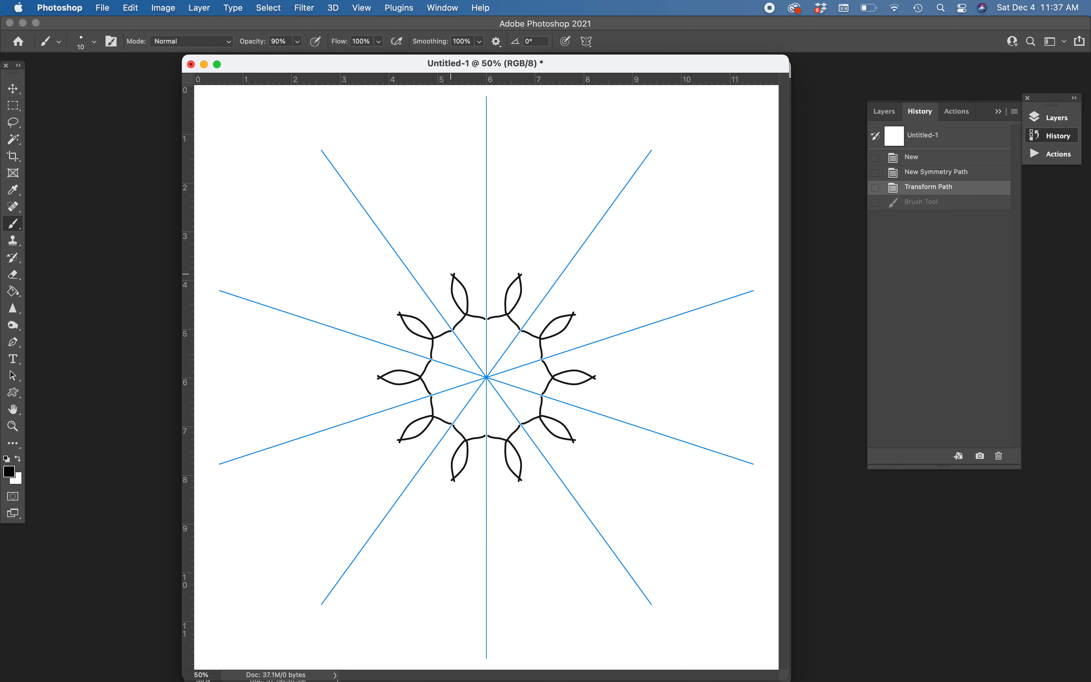
{"action": "left_click_drag", "start_coordinate": [447, 269], "coordinate": [444, 255]}
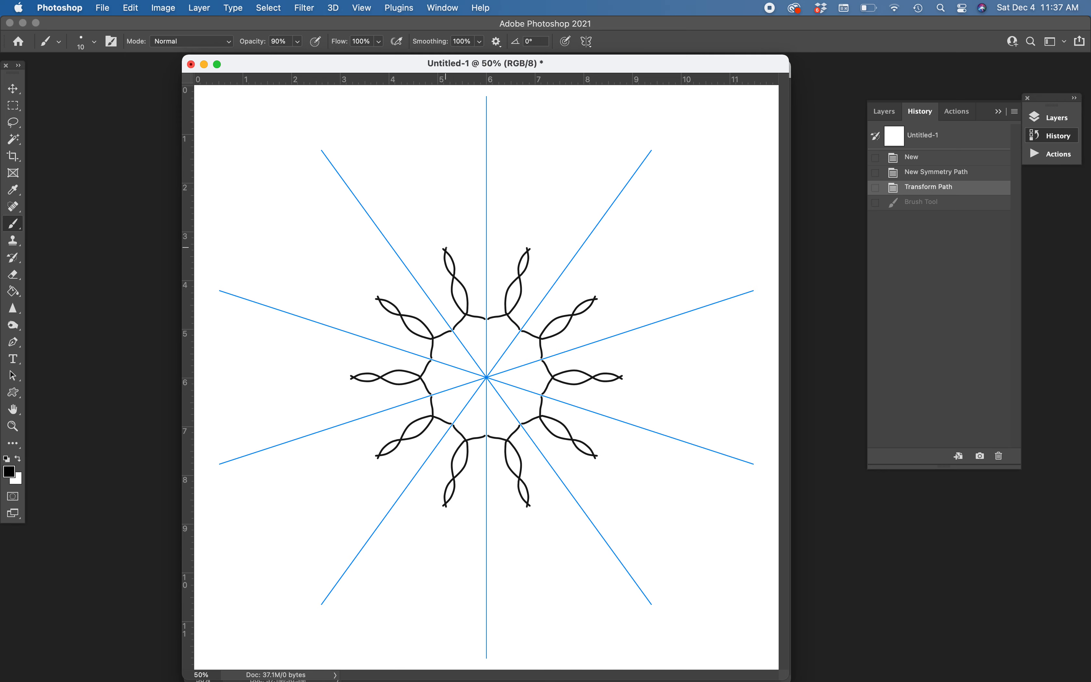
{"action": "key", "text": "super+shift+z"}
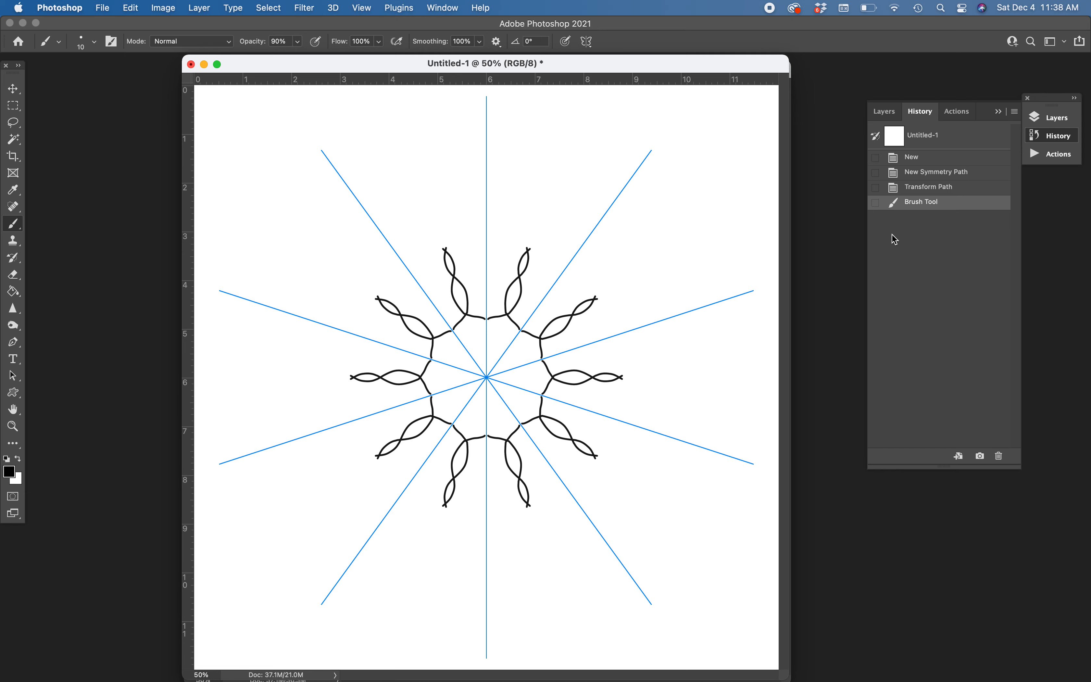
{"action": "left_click", "coordinate": [930, 194]}
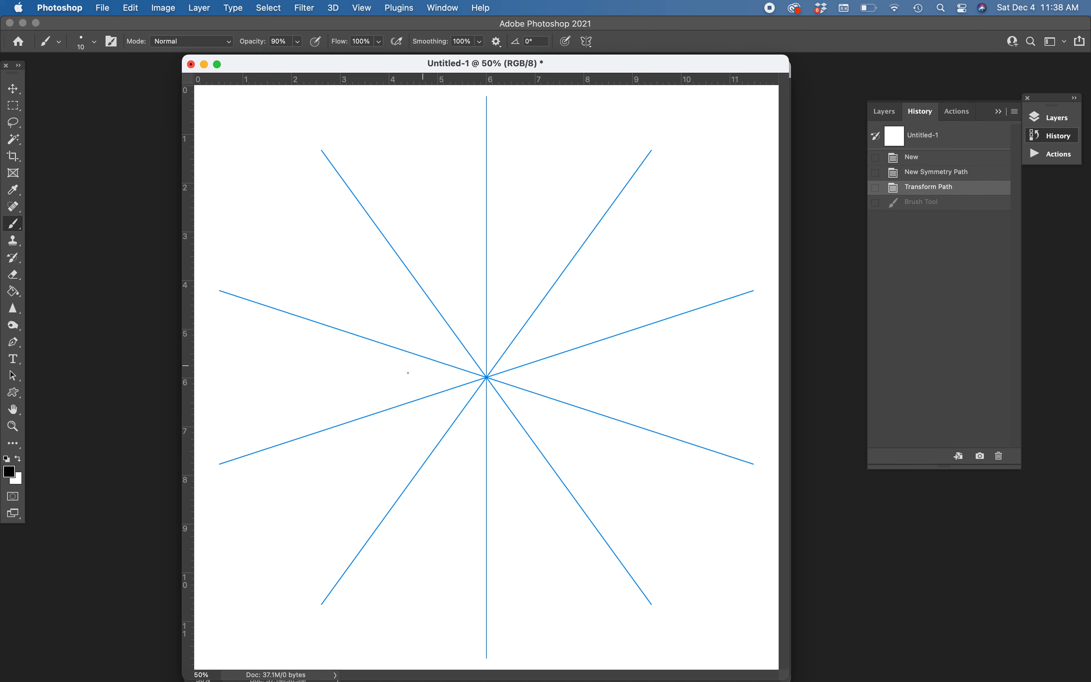
Paint three concentric wavy rings around the centre and step back in history to only the innermost ring.
{"action": "mouse_move", "coordinate": [471, 329]}
{"action": "left_mouse_down"}
{"action": "mouse_move", "coordinate": [441, 313]}
{"action": "mouse_move", "coordinate": [470, 309]}
{"action": "mouse_move", "coordinate": [433, 301]}
{"action": "mouse_move", "coordinate": [469, 289]}
{"action": "left_mouse_up"}
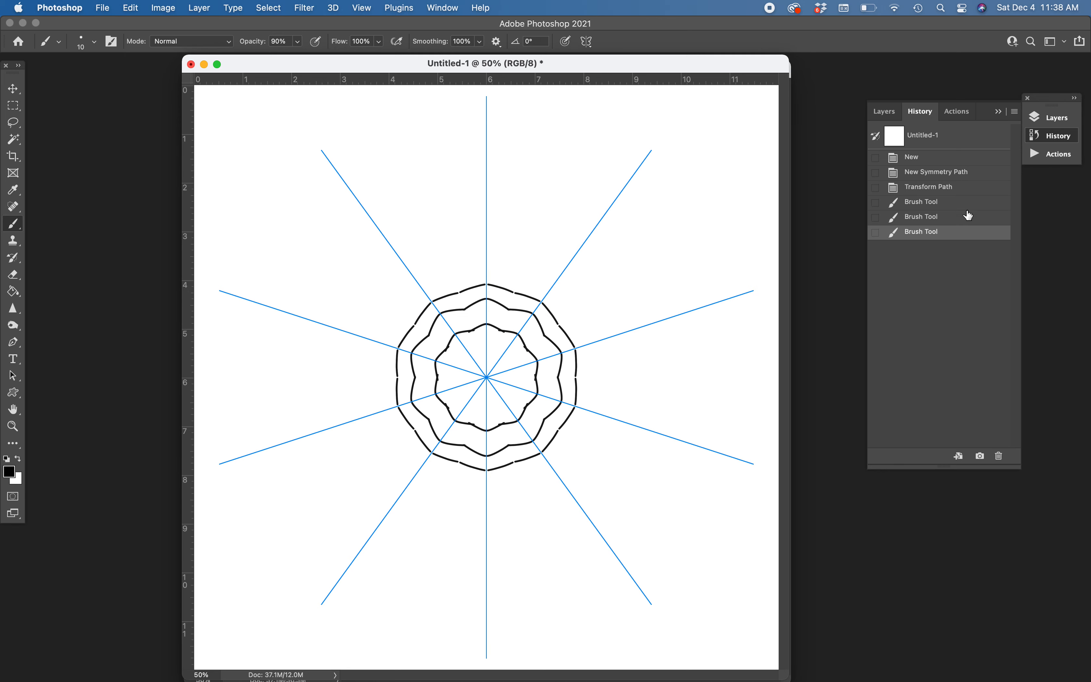
{"action": "left_click", "coordinate": [922, 221]}
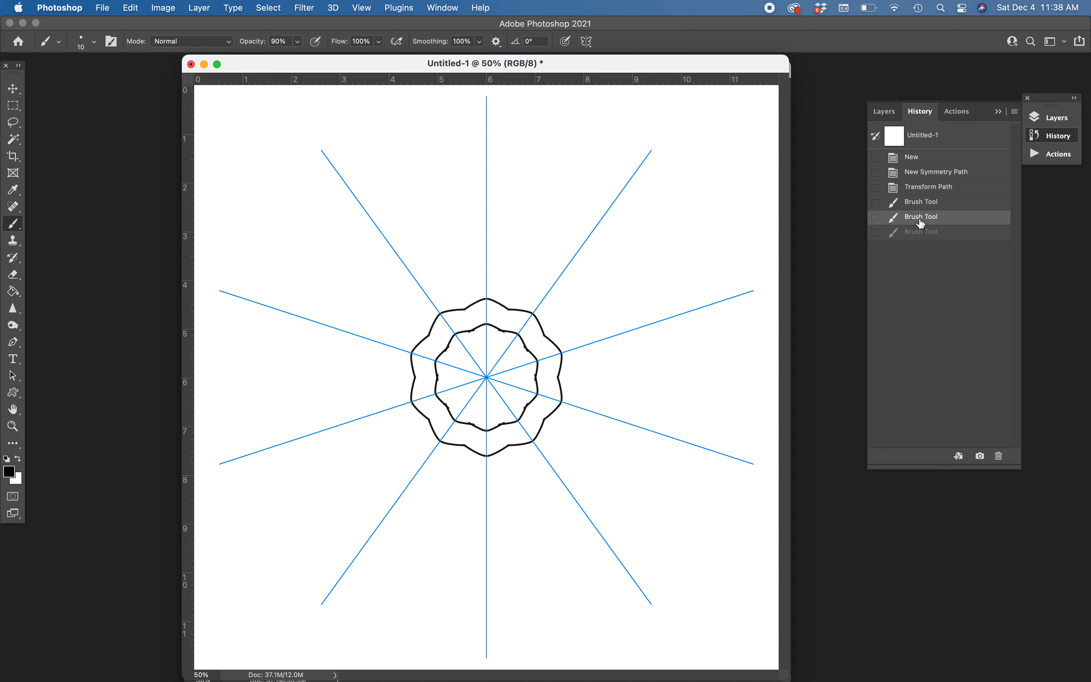
{"action": "left_click", "coordinate": [921, 208]}
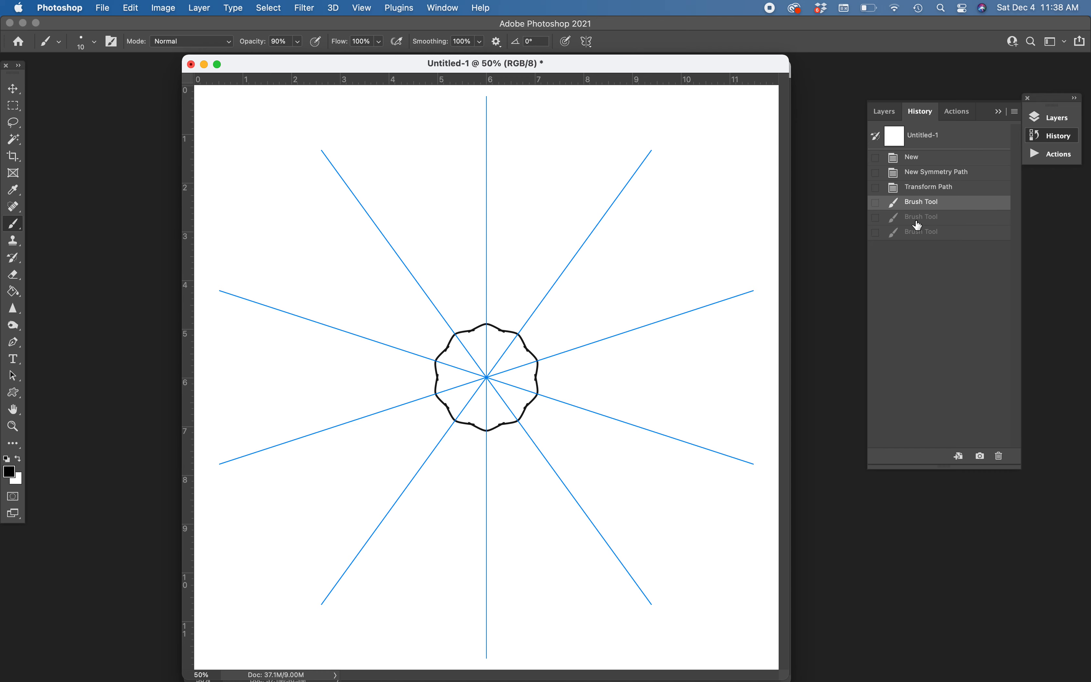
Paint a long looping flourish out towards the canvas edges and revert to the Transform Path history state.
{"action": "mouse_move", "coordinate": [430, 286]}
{"action": "left_mouse_down"}
{"action": "mouse_move", "coordinate": [486, 262]}
{"action": "mouse_move", "coordinate": [554, 288]}
{"action": "mouse_move", "coordinate": [589, 281]}
{"action": "mouse_move", "coordinate": [572, 215]}
{"action": "mouse_move", "coordinate": [518, 190]}
{"action": "mouse_move", "coordinate": [468, 189]}
{"action": "mouse_move", "coordinate": [418, 216]}
{"action": "mouse_move", "coordinate": [424, 246]}
{"action": "mouse_move", "coordinate": [435, 170]}
{"action": "mouse_move", "coordinate": [423, 153]}
{"action": "mouse_move", "coordinate": [370, 176]}
{"action": "left_mouse_up"}
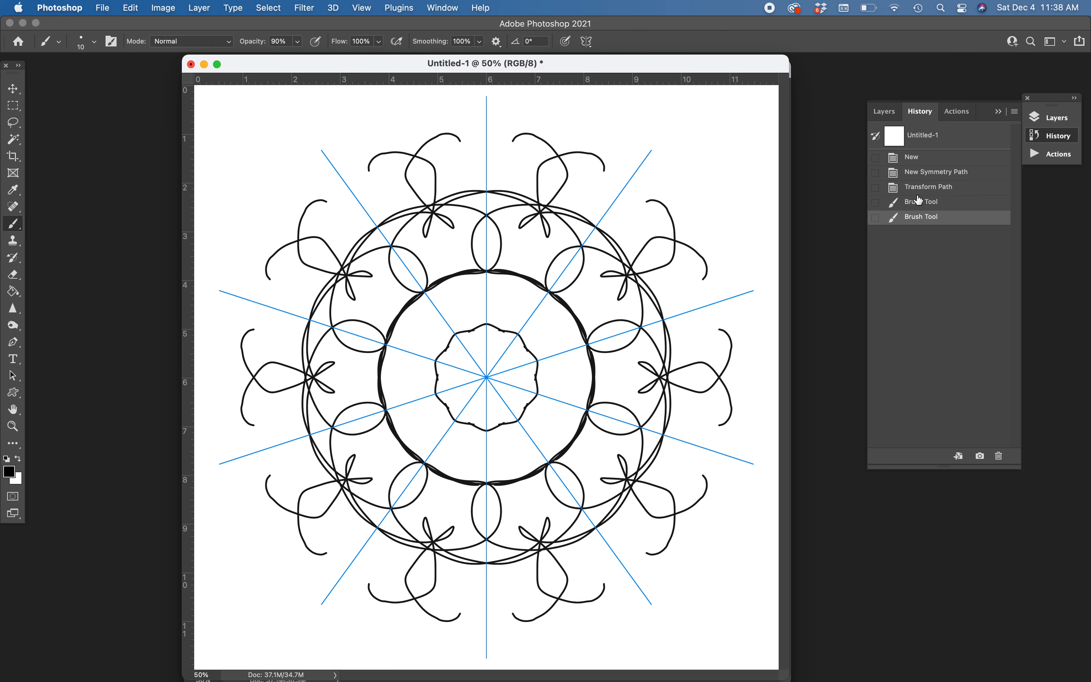
{"action": "left_click", "coordinate": [919, 206]}
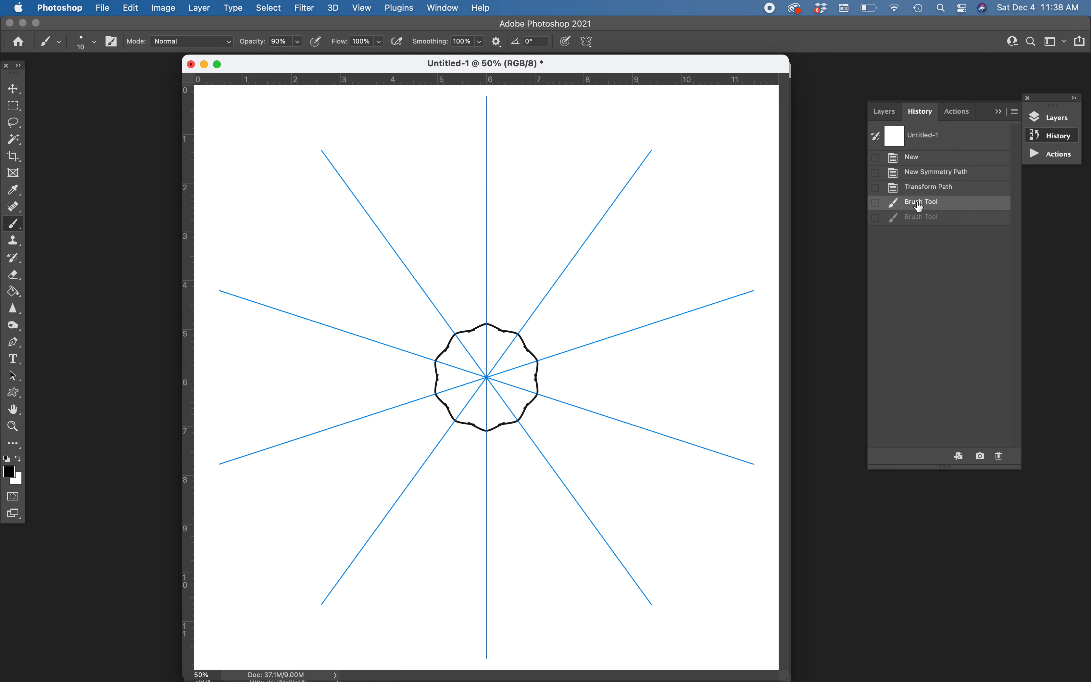
{"action": "left_click", "coordinate": [919, 188]}
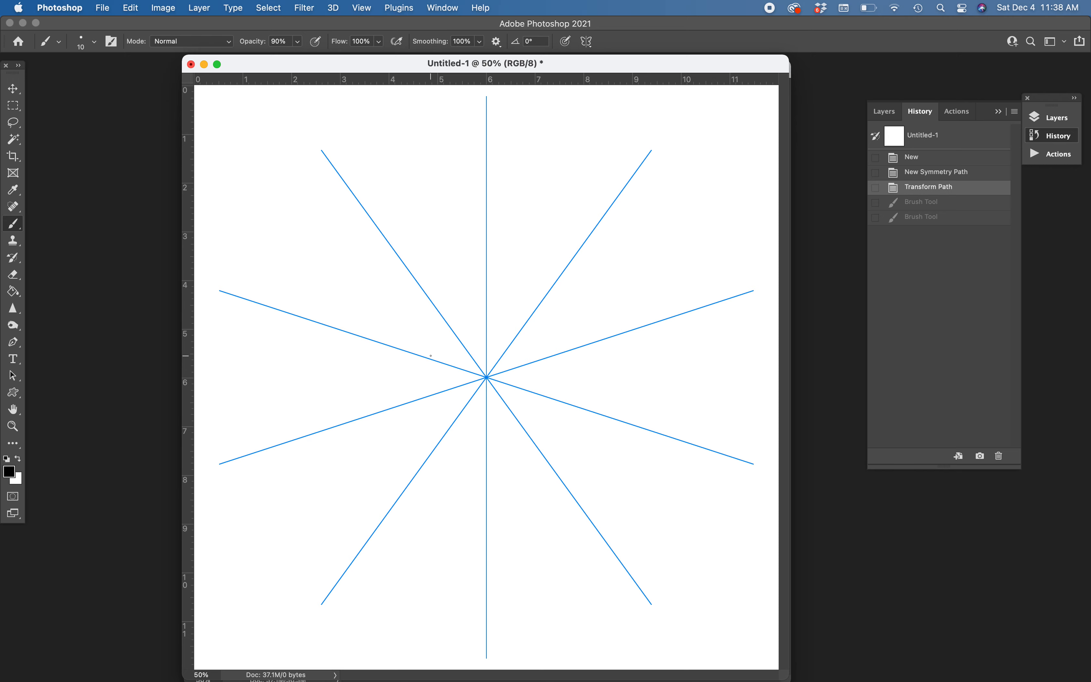
Paint a ring of pointed petals around the centre, add leaves between them, and link the leaves with outer crossing curves.
{"action": "key", "text": "super+equal"}
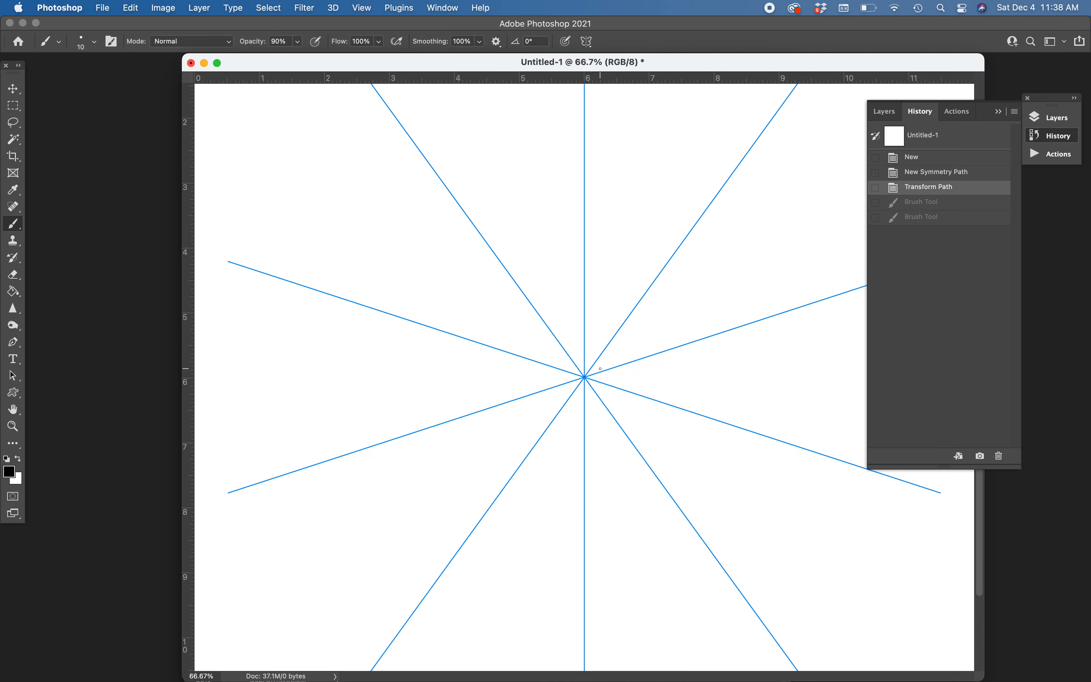
{"action": "left_click_drag", "start_coordinate": [607, 59], "coordinate": [546, 60]}
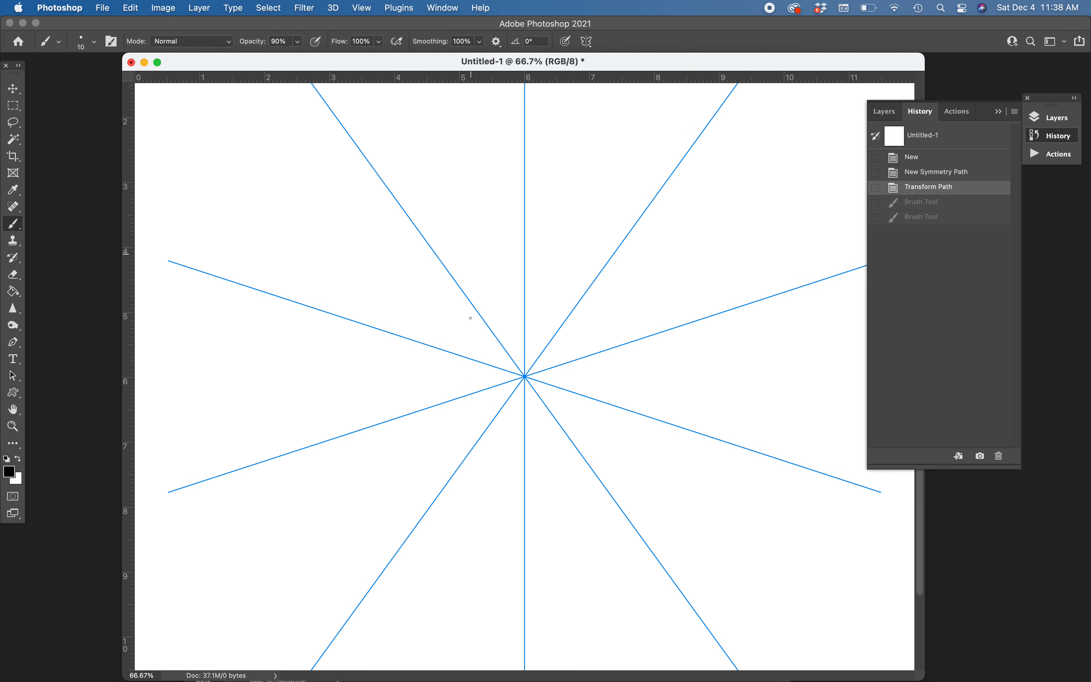
{"action": "left_click_drag", "start_coordinate": [483, 317], "coordinate": [516, 270]}
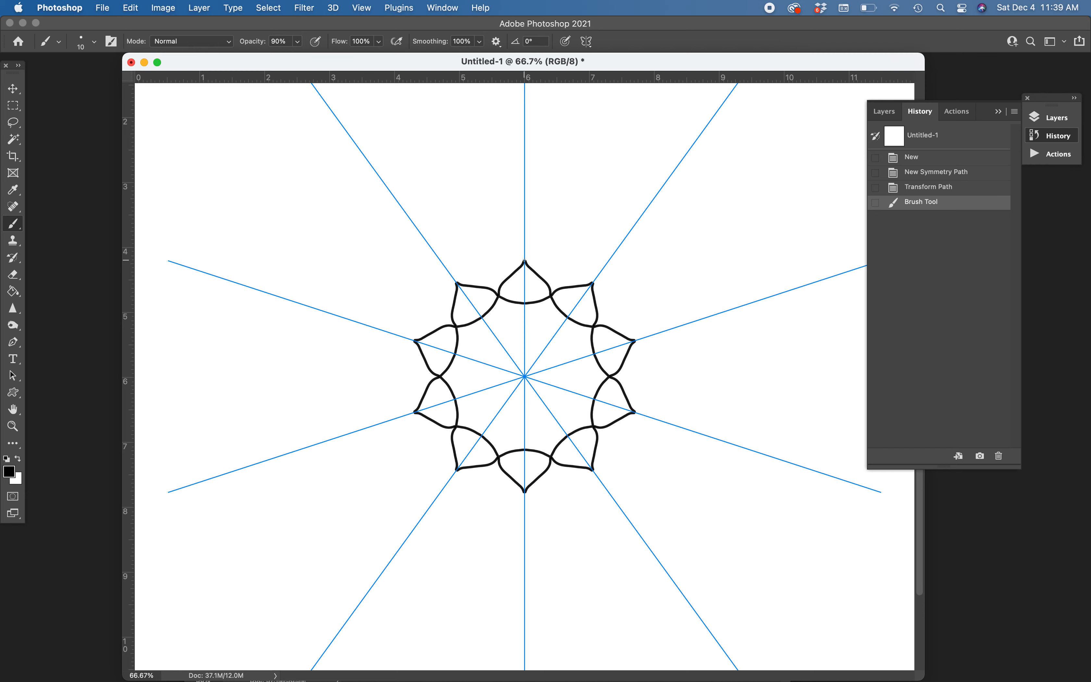
{"action": "mouse_move", "coordinate": [524, 260]}
{"action": "left_mouse_down"}
{"action": "mouse_move", "coordinate": [570, 263]}
{"action": "mouse_move", "coordinate": [574, 223]}
{"action": "left_mouse_up"}
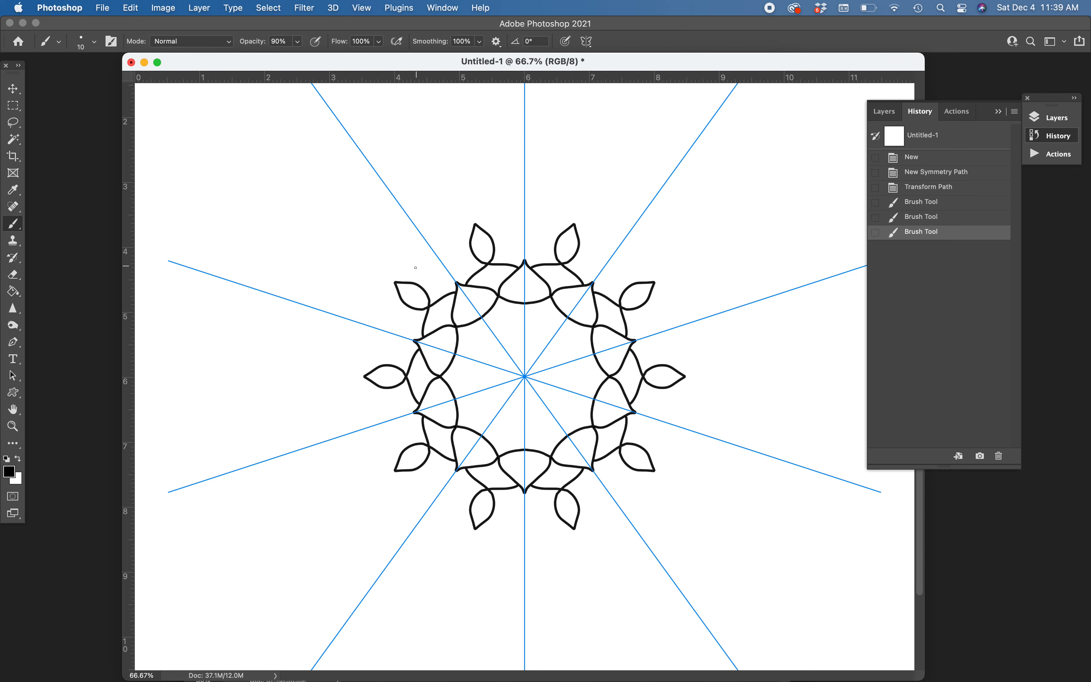
{"action": "left_click_drag", "start_coordinate": [405, 279], "coordinate": [434, 228]}
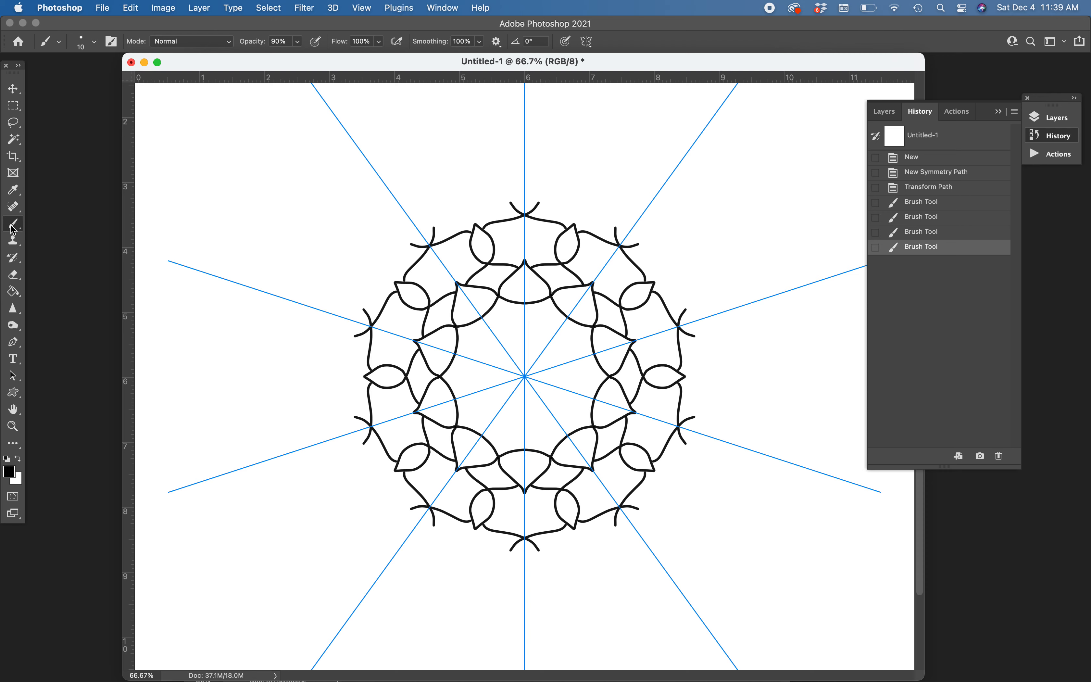
Paint white over the loose tails at the outer ring's crossings using a 30 px brush at 90% opacity.
{"action": "left_click", "coordinate": [19, 459]}
{"action": "left_click", "coordinate": [17, 457]}
{"action": "left_click", "coordinate": [17, 458]}
{"action": "left_click", "coordinate": [12, 426]}
{"action": "left_click", "coordinate": [419, 298]}
{"action": "left_click", "coordinate": [419, 298]}
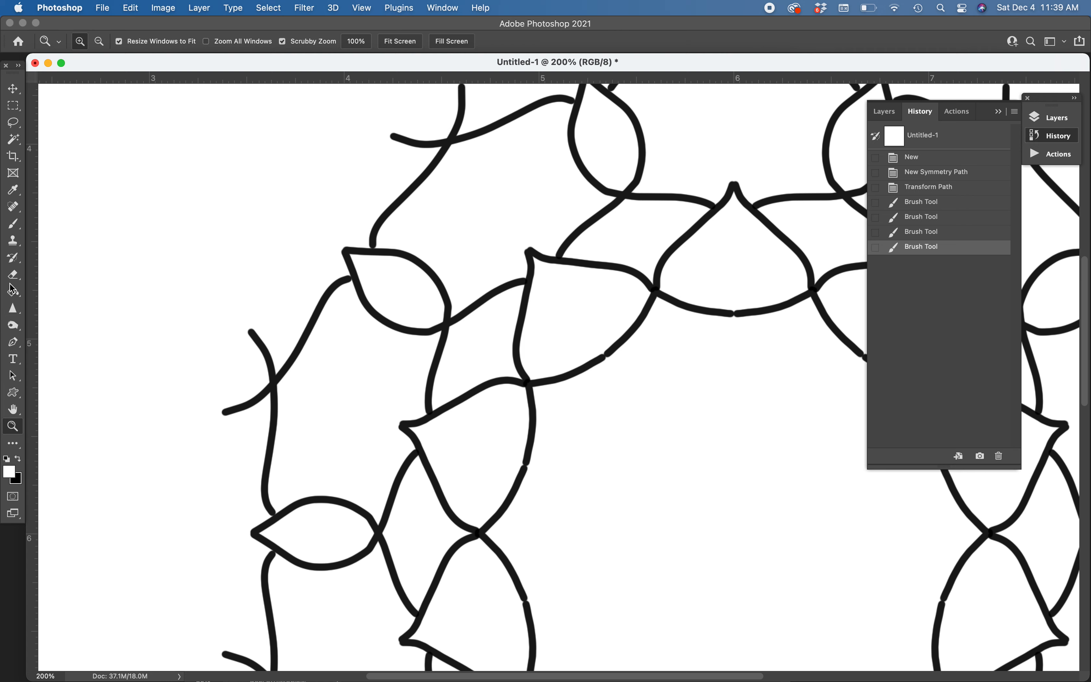
{"action": "left_click", "coordinate": [12, 223]}
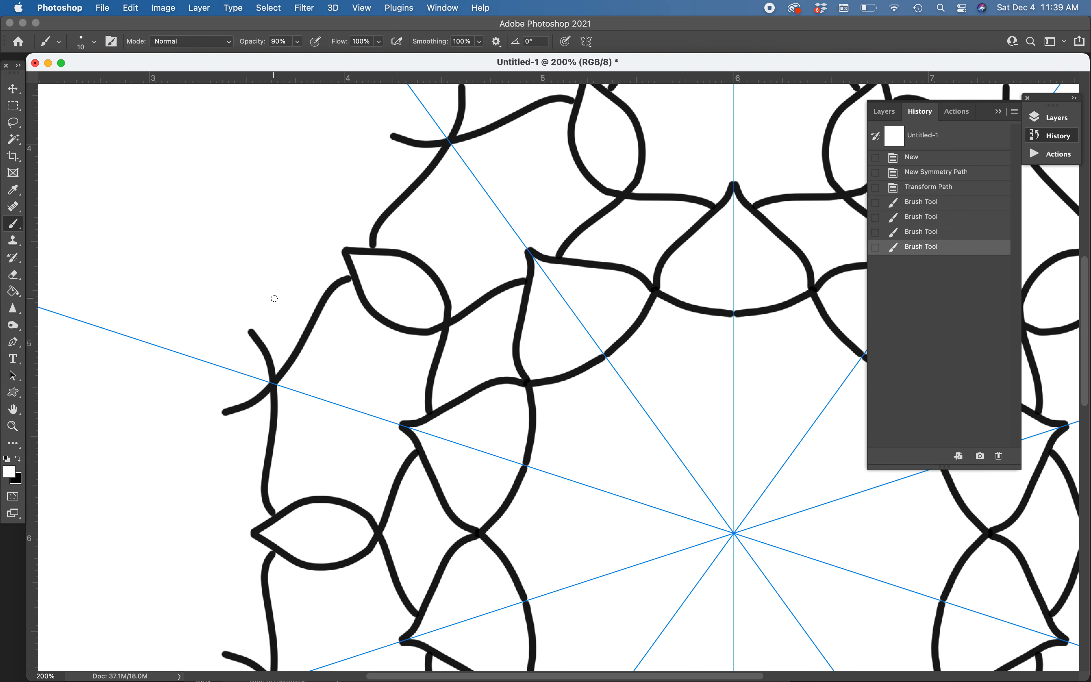
{"action": "key", "text": "bracketright"}
{"action": "key", "text": "bracketright"}
{"action": "key", "text": "bracketright"}
{"action": "key", "text": "bracketright"}
{"action": "left_click", "coordinate": [249, 329]}
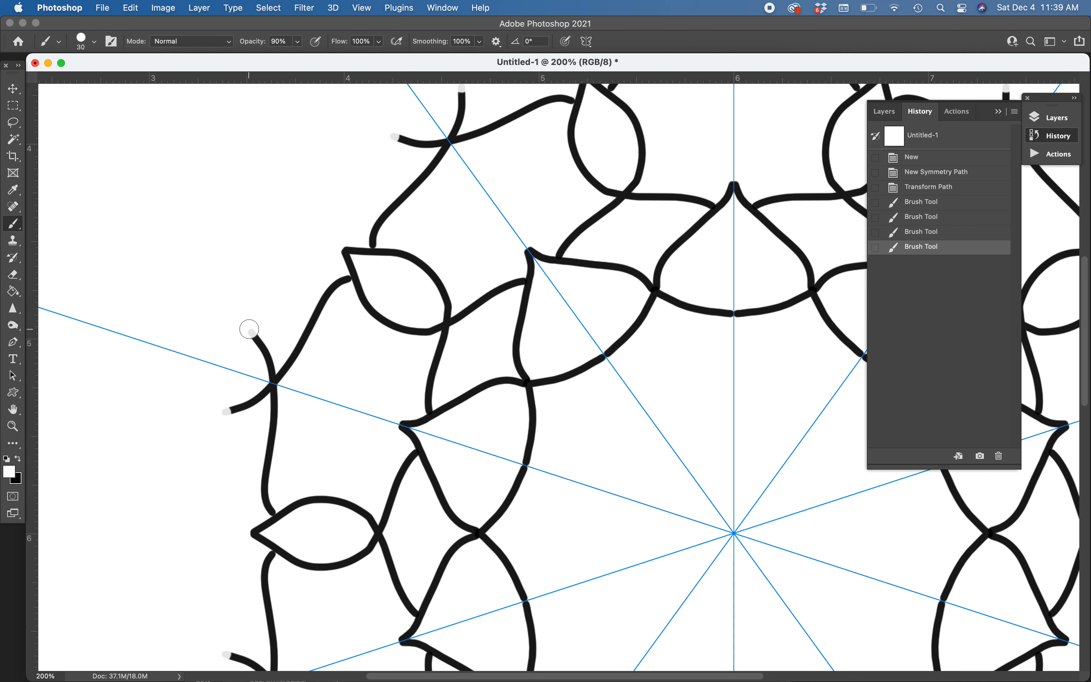
{"action": "left_click_drag", "start_coordinate": [249, 329], "coordinate": [264, 350]}
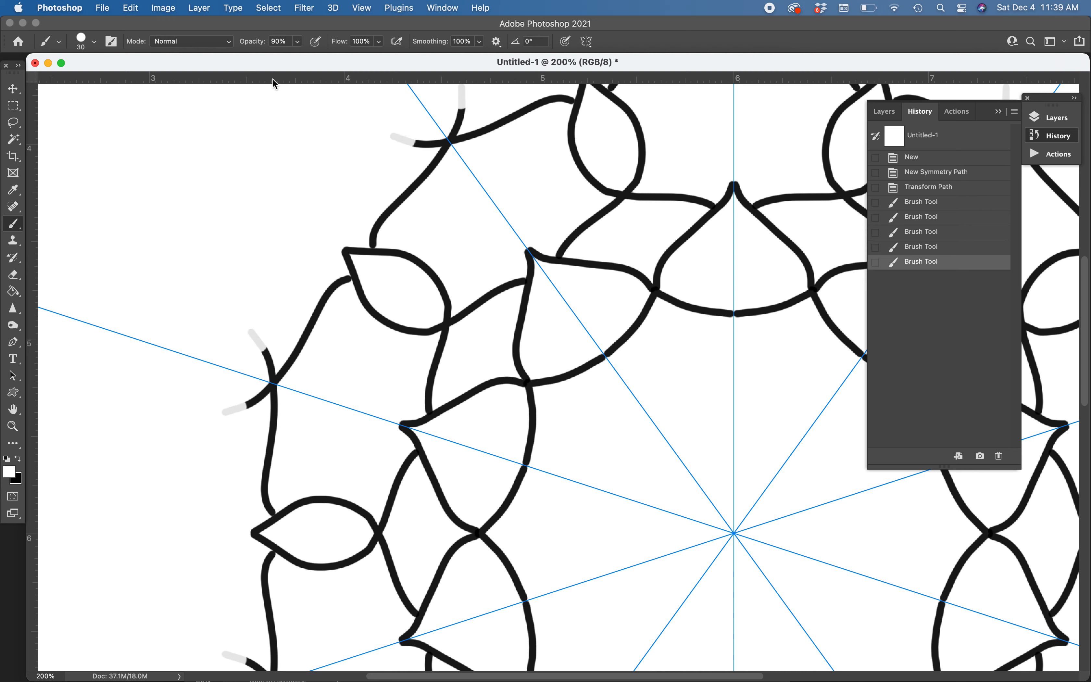
Cover the outer tails with white at 100% opacity, trim the crossings with 15 and 8 px brushes, and undo the last stroke.
{"action": "left_click", "coordinate": [297, 40]}
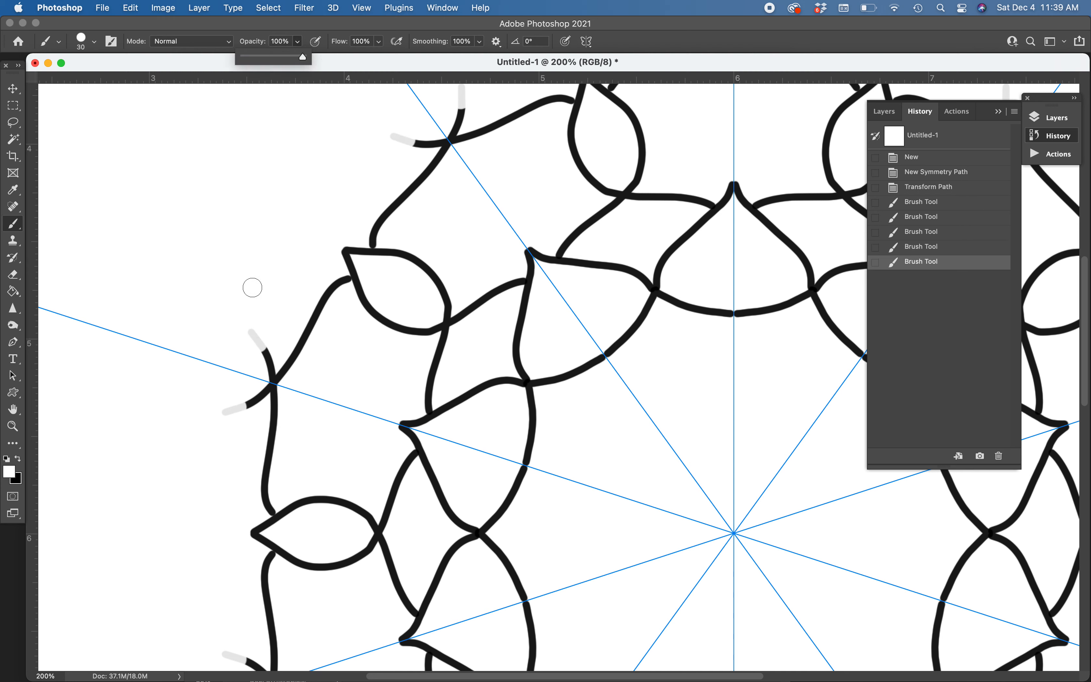
{"action": "mouse_move", "coordinate": [257, 348]}
{"action": "left_mouse_down"}
{"action": "mouse_move", "coordinate": [252, 336]}
{"action": "mouse_move", "coordinate": [264, 368]}
{"action": "left_mouse_up"}
{"action": "key", "text": "bracketleft"}
{"action": "key", "text": "bracketleft"}
{"action": "key", "text": "bracketleft"}
{"action": "key", "text": "bracketleft"}
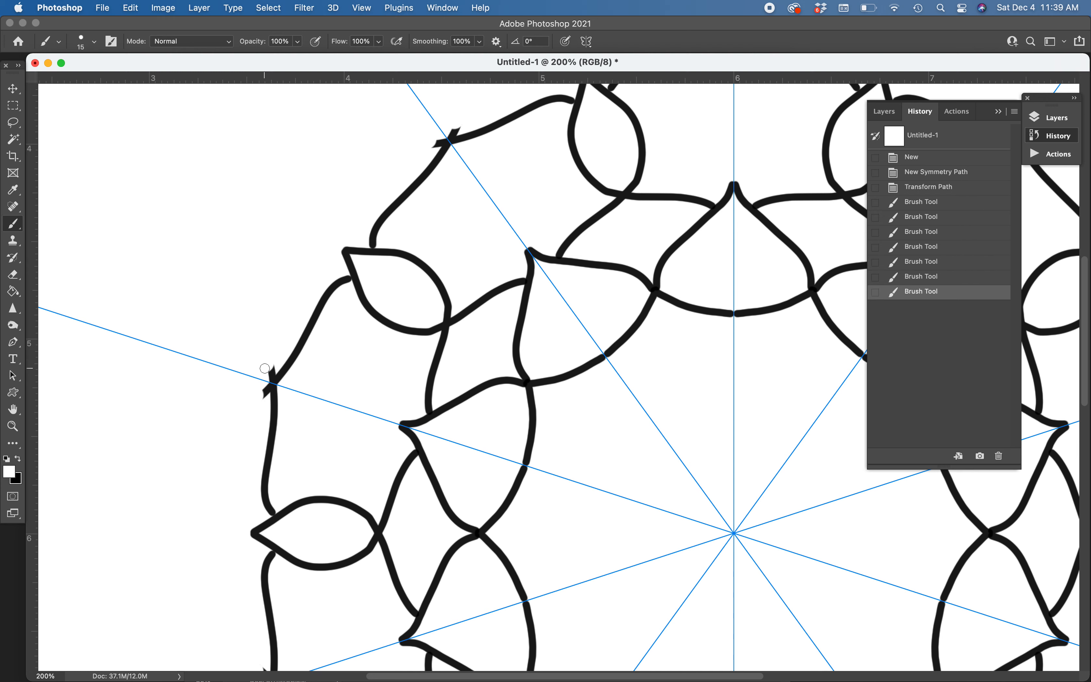
{"action": "mouse_move", "coordinate": [264, 369]}
{"action": "left_mouse_down"}
{"action": "mouse_move", "coordinate": [277, 371]}
{"action": "mouse_move", "coordinate": [269, 378]}
{"action": "left_mouse_up"}
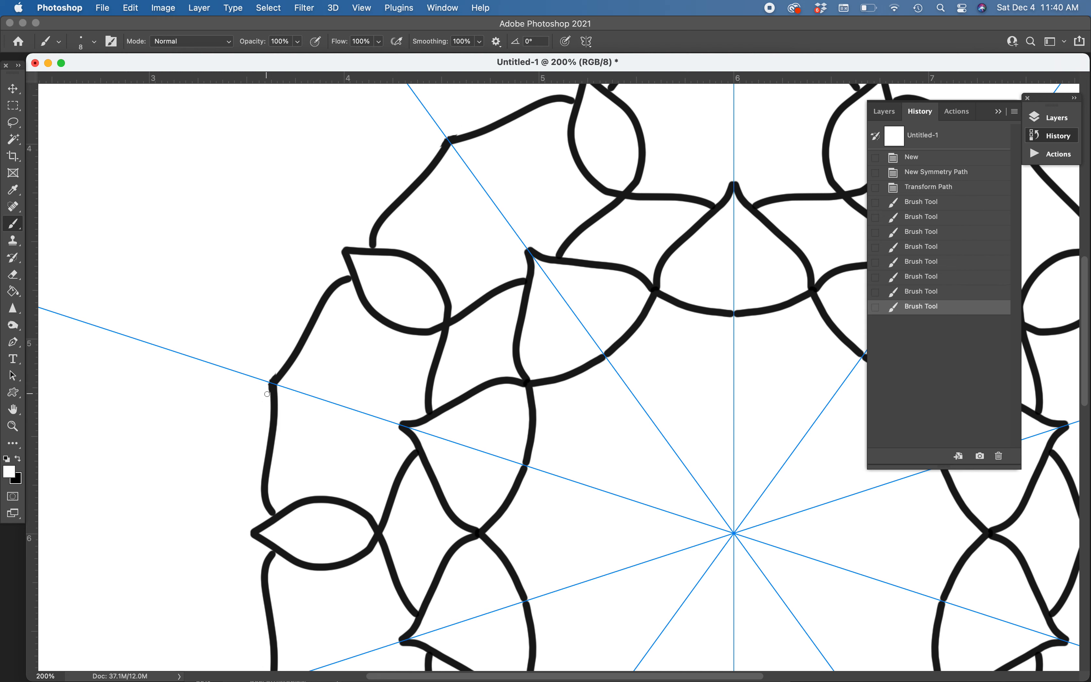
{"action": "left_click_drag", "start_coordinate": [267, 394], "coordinate": [271, 374]}
{"action": "key", "text": "super+z"}
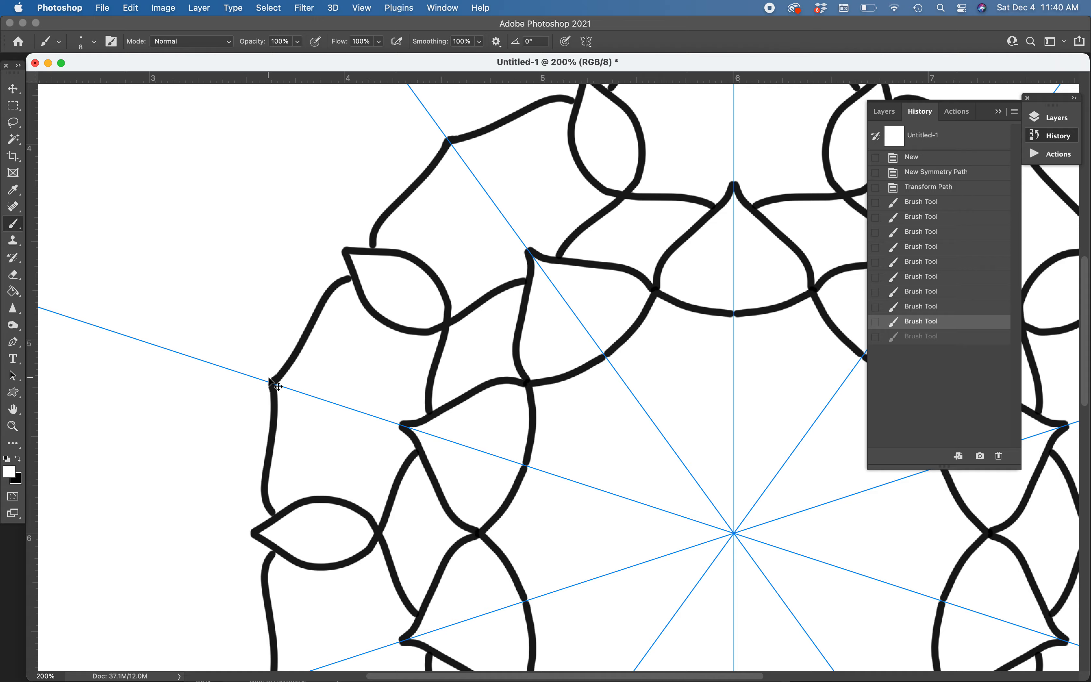
Redo the undone white stroke and step back one history state.
{"action": "key", "text": "super+minus"}
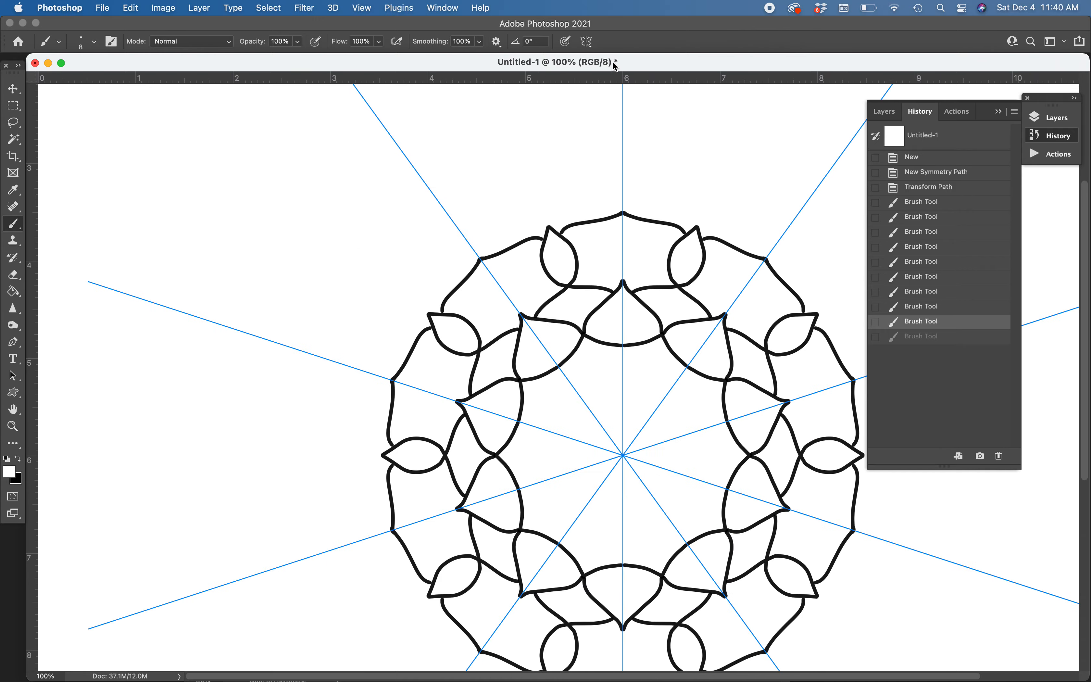
{"action": "left_click_drag", "start_coordinate": [613, 63], "coordinate": [545, 110]}
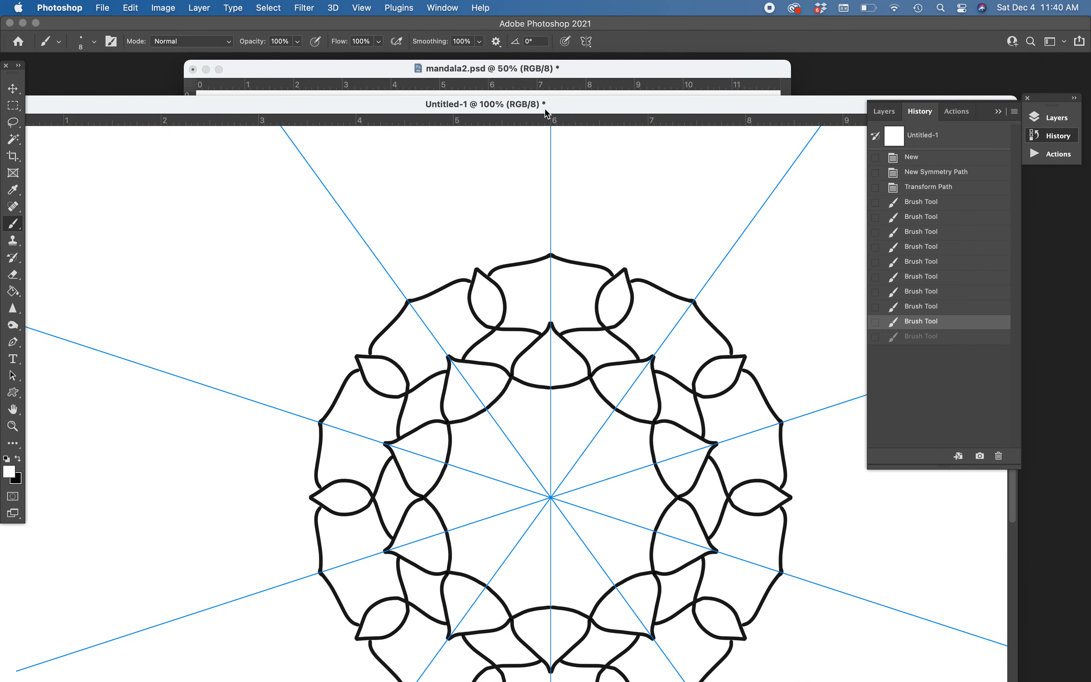
{"action": "key", "text": "super+0"}
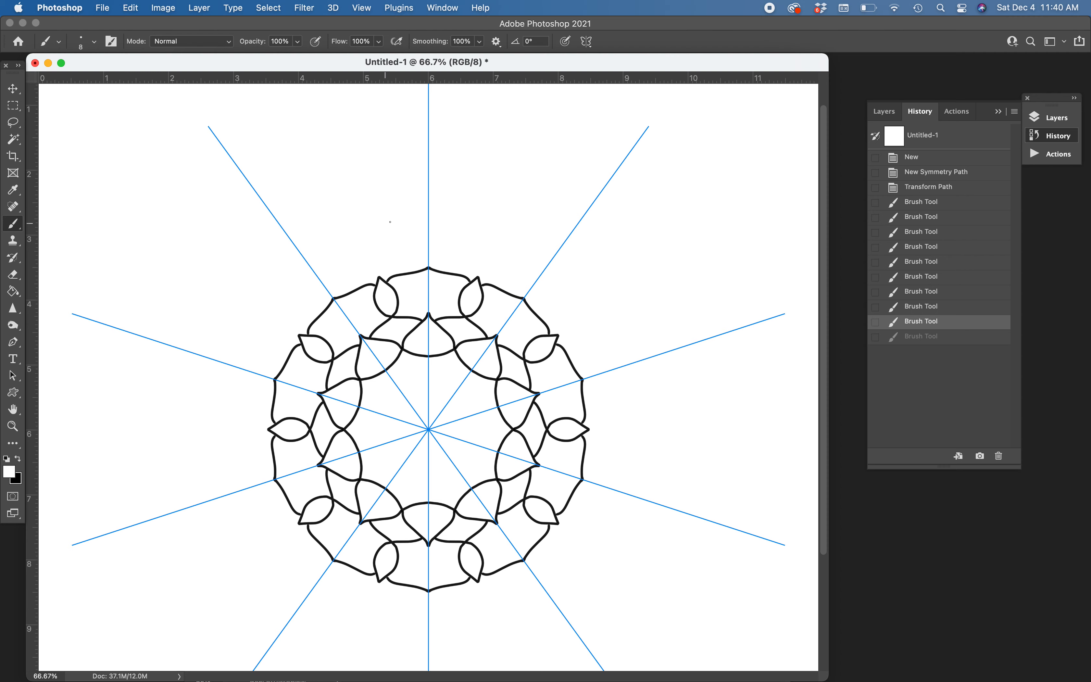
{"action": "key", "text": "super+shift+z"}
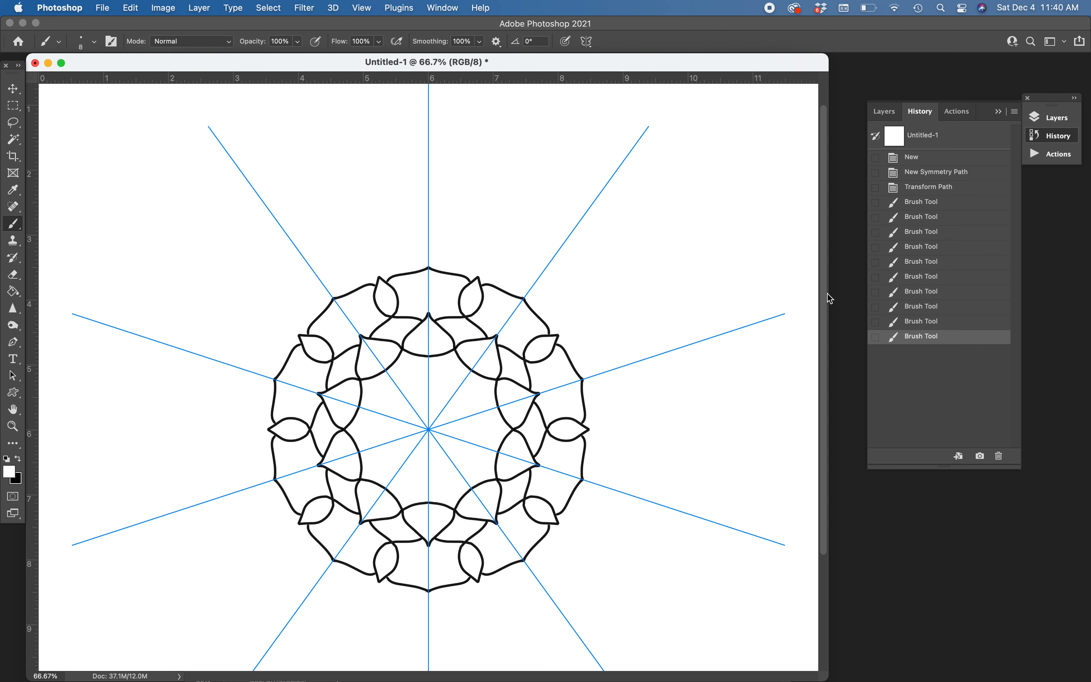
{"action": "left_click", "coordinate": [913, 328]}
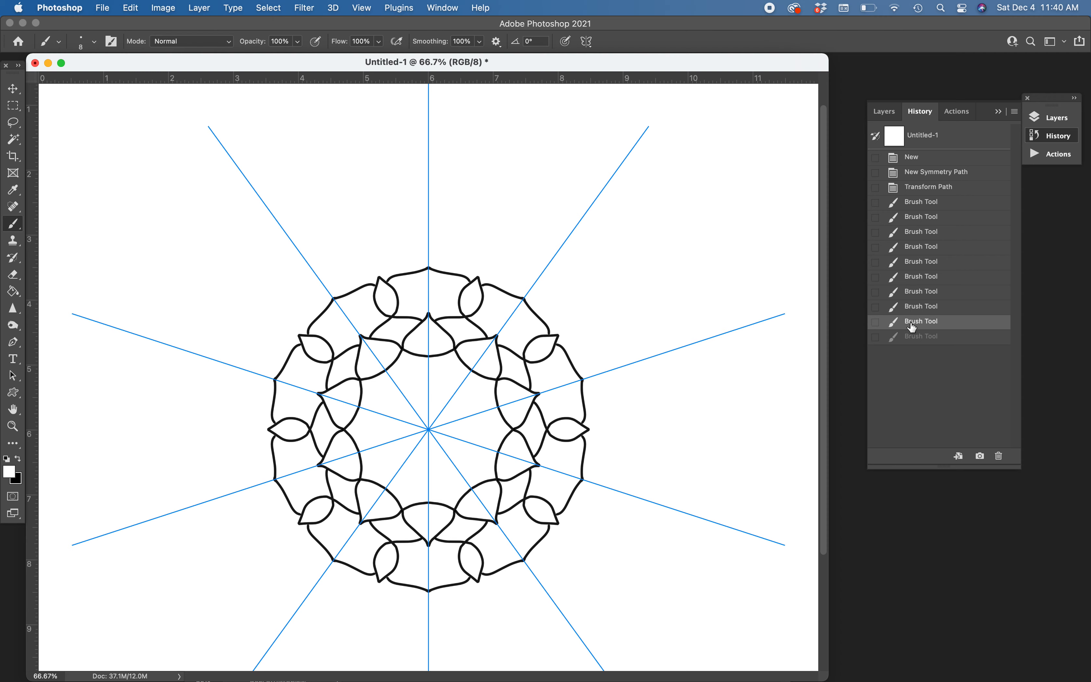
Set the foreground colour to teal, hex 1fc8ca.
{"action": "key", "text": "x"}
{"action": "left_click", "coordinate": [9, 472]}
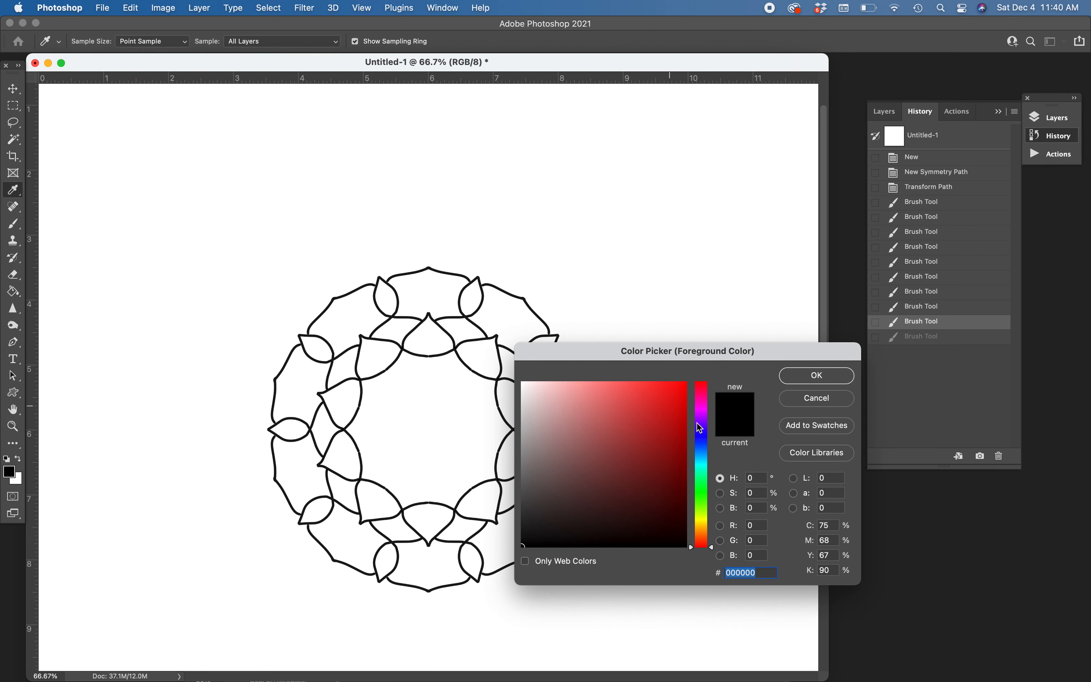
{"action": "left_click", "coordinate": [706, 465]}
{"action": "left_click", "coordinate": [662, 415]}
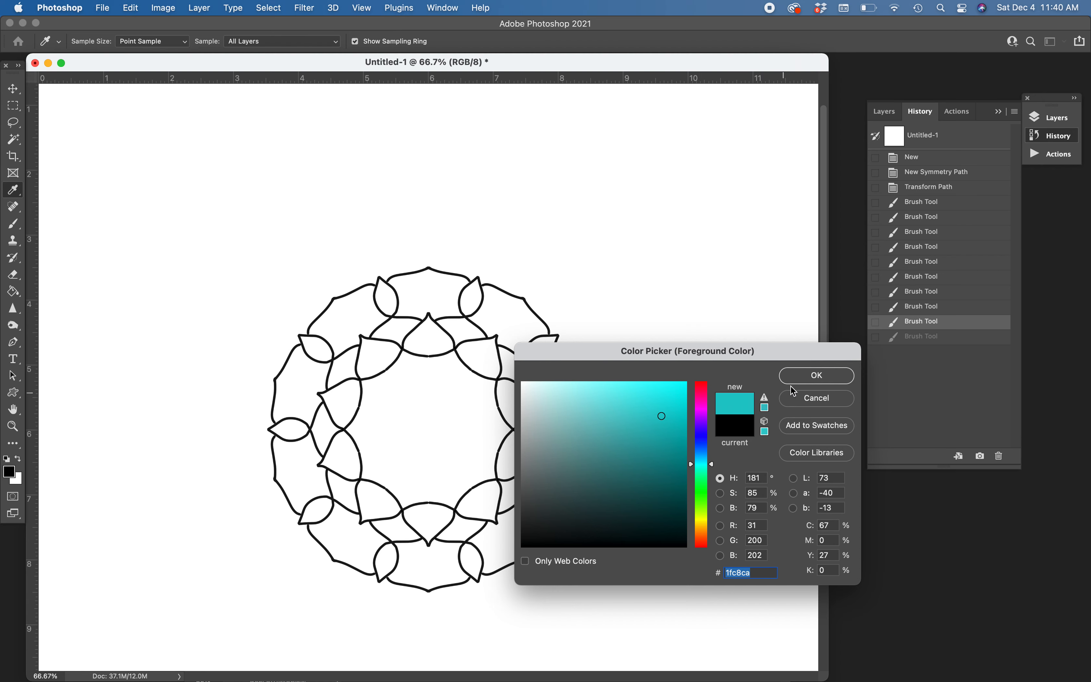
{"action": "left_click", "coordinate": [799, 378]}
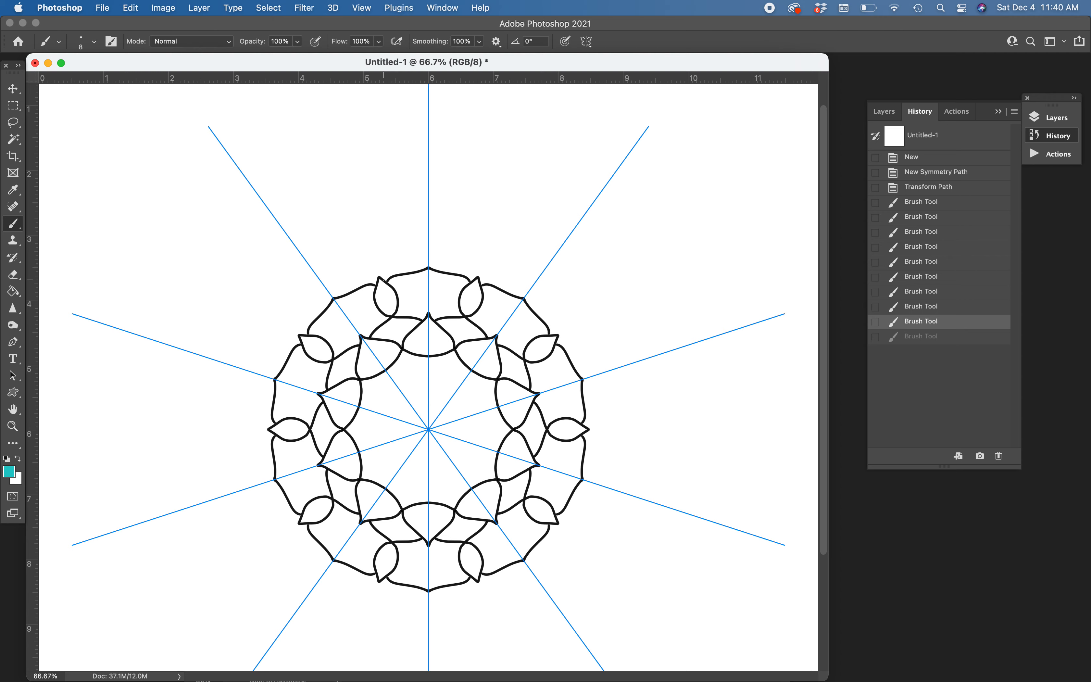
Paint a teal ring of pointed petals around the black ring and crossing curves outside it that close into pointed leaves.
{"action": "left_click_drag", "start_coordinate": [385, 276], "coordinate": [427, 235]}
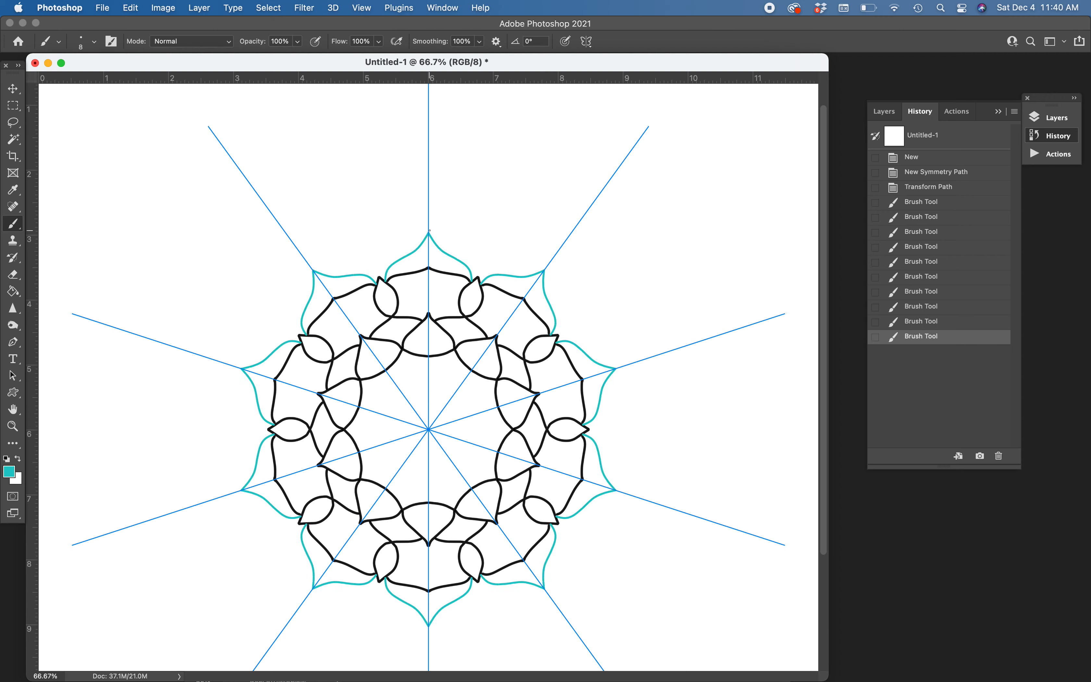
{"action": "mouse_move", "coordinate": [330, 278]}
{"action": "left_mouse_down"}
{"action": "mouse_move", "coordinate": [367, 234]}
{"action": "mouse_move", "coordinate": [354, 169]}
{"action": "left_mouse_up"}
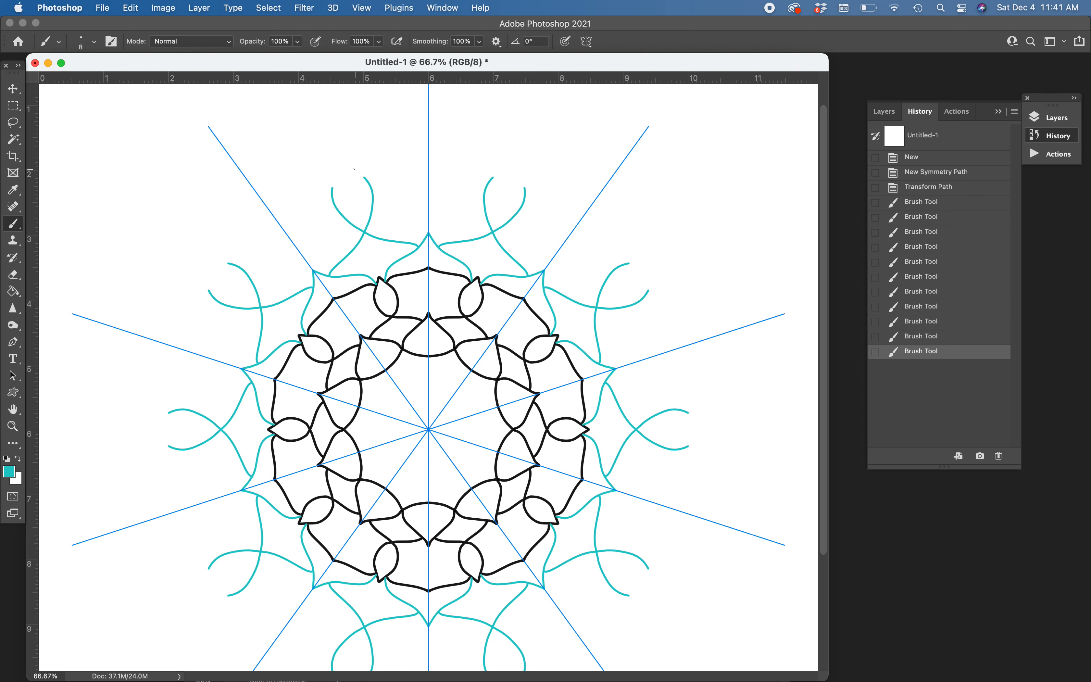
{"action": "left_click", "coordinate": [337, 158]}
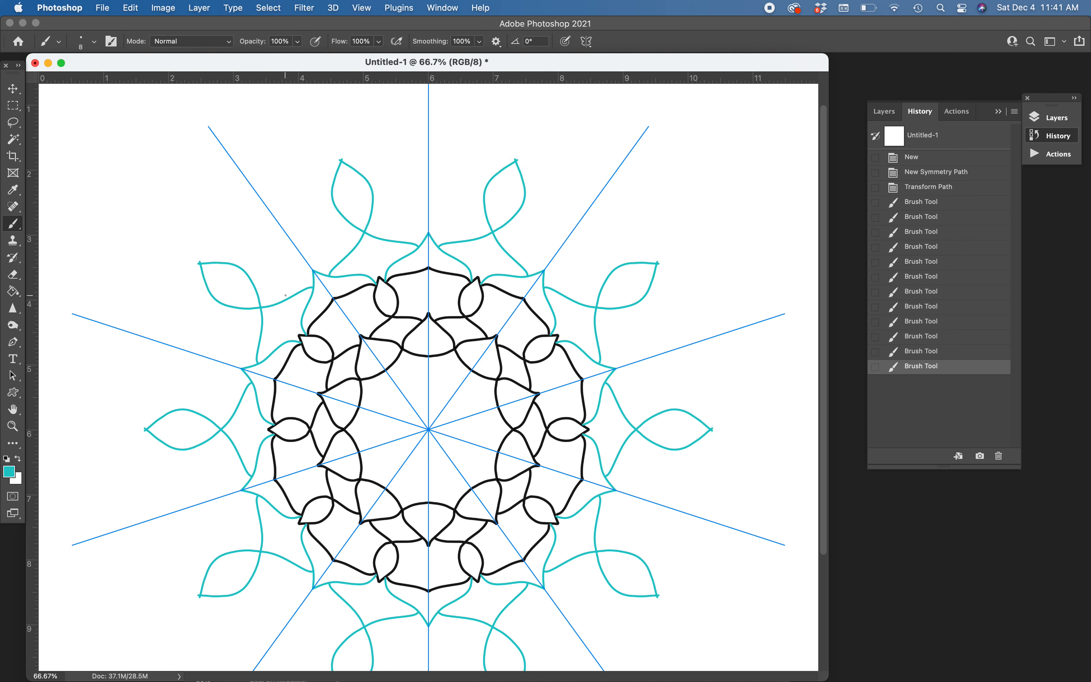
Paint tall pointed arches between the teal leaves and step back in history to remove them.
{"action": "mouse_move", "coordinate": [260, 305]}
{"action": "left_mouse_down"}
{"action": "mouse_move", "coordinate": [277, 254]}
{"action": "mouse_move", "coordinate": [265, 201]}
{"action": "left_mouse_up"}
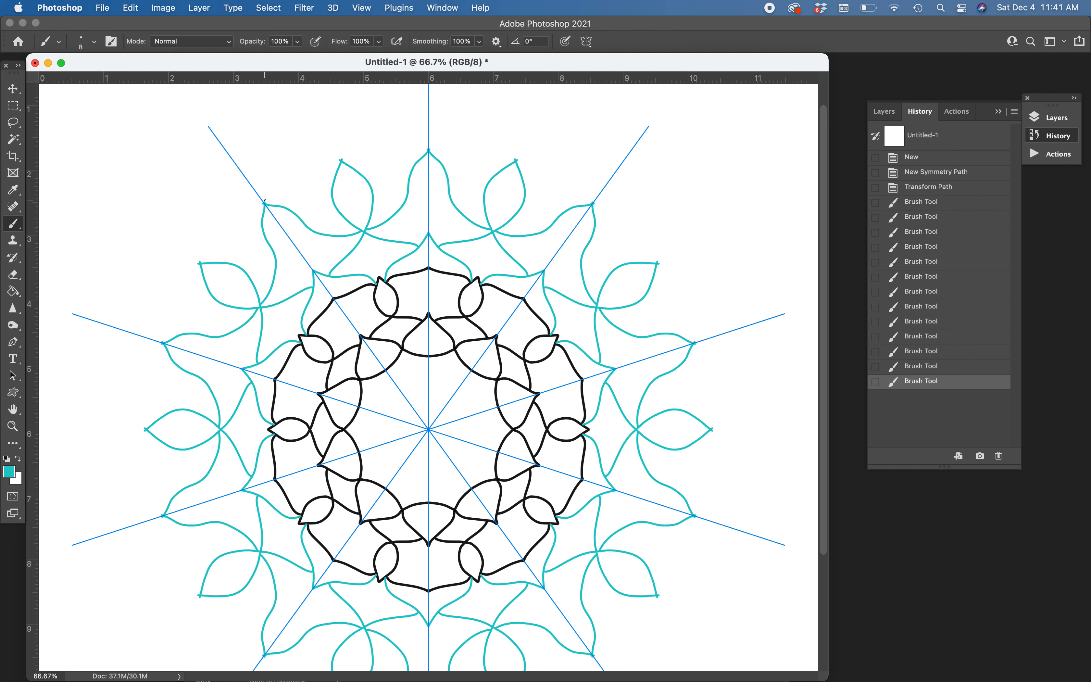
{"action": "left_click", "coordinate": [901, 371]}
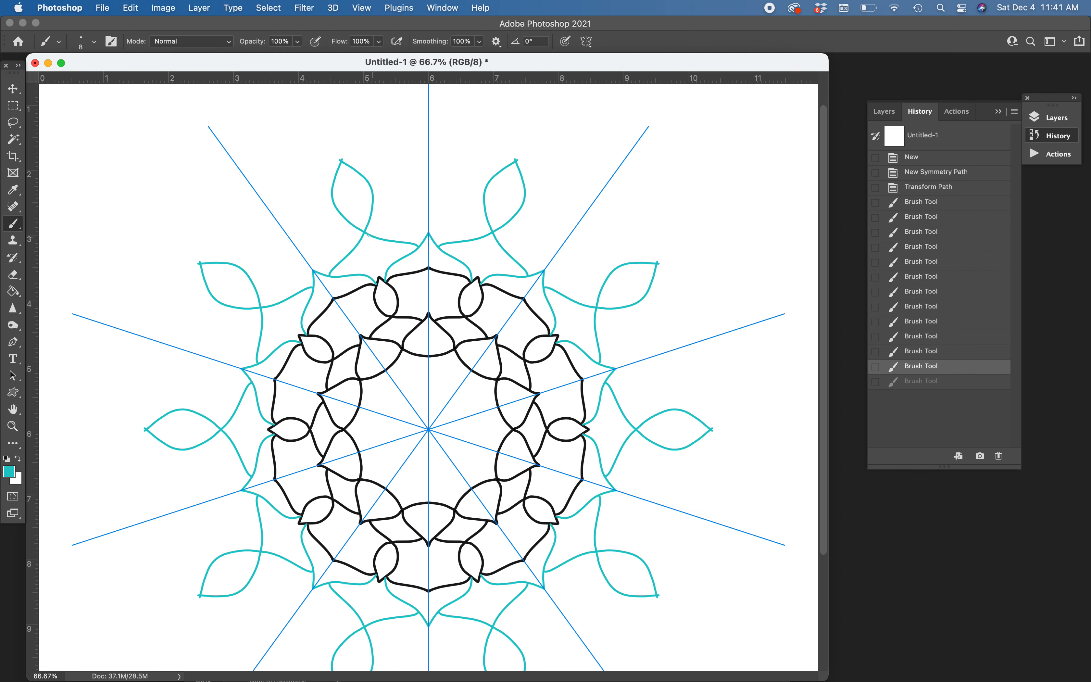
Join the bases of the teal leaves with low pointed arches and paint a large ring through the leaf tips.
{"action": "left_click_drag", "start_coordinate": [366, 232], "coordinate": [426, 214]}
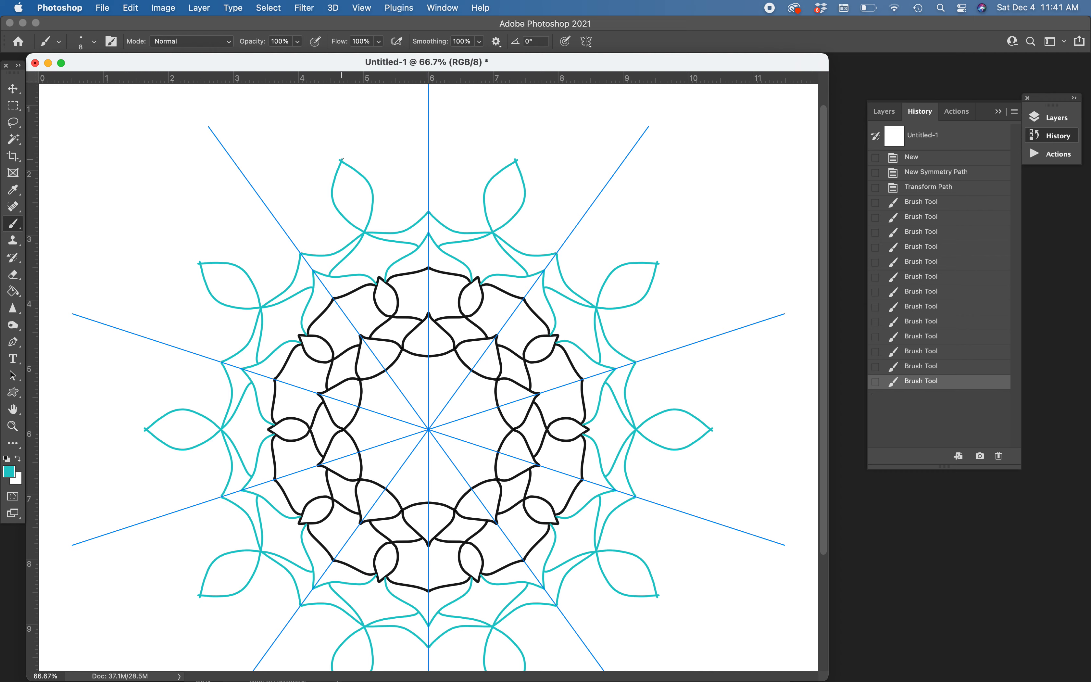
{"action": "left_click_drag", "start_coordinate": [389, 148], "coordinate": [431, 148]}
{"action": "scroll", "coordinate": [518, 236], "scroll_direction": "down", "scroll_amount": 6}
{"action": "scroll", "coordinate": [518, 237], "scroll_direction": "up", "scroll_amount": 2}
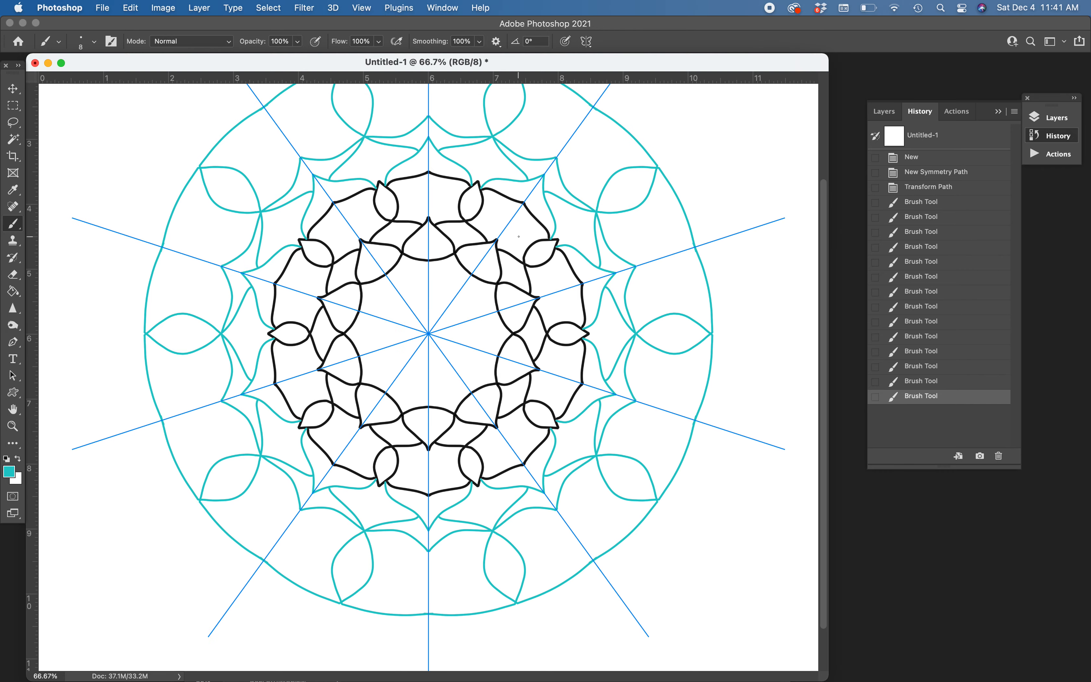
Restore the default black and white colours and enlarge the brush to 60 px.
{"action": "left_click", "coordinate": [8, 459]}
{"action": "key", "text": "bracketright"}
{"action": "key", "text": "bracketright"}
{"action": "key", "text": "bracketright"}
{"action": "key", "text": "bracketright"}
{"action": "key", "text": "bracketright"}
Try black dots on the symmetry axes inside the outer cells of the black ring, undoing each attempt.
{"action": "left_click", "coordinate": [425, 195]}
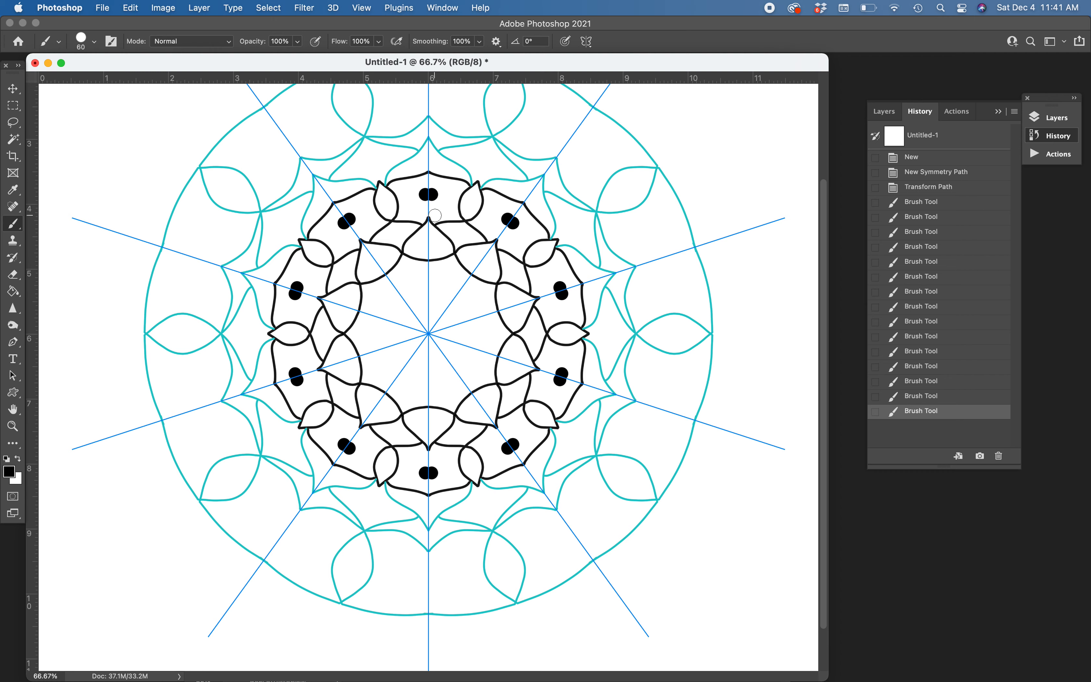
{"action": "key", "text": "super+z"}
{"action": "left_click", "coordinate": [428, 189]}
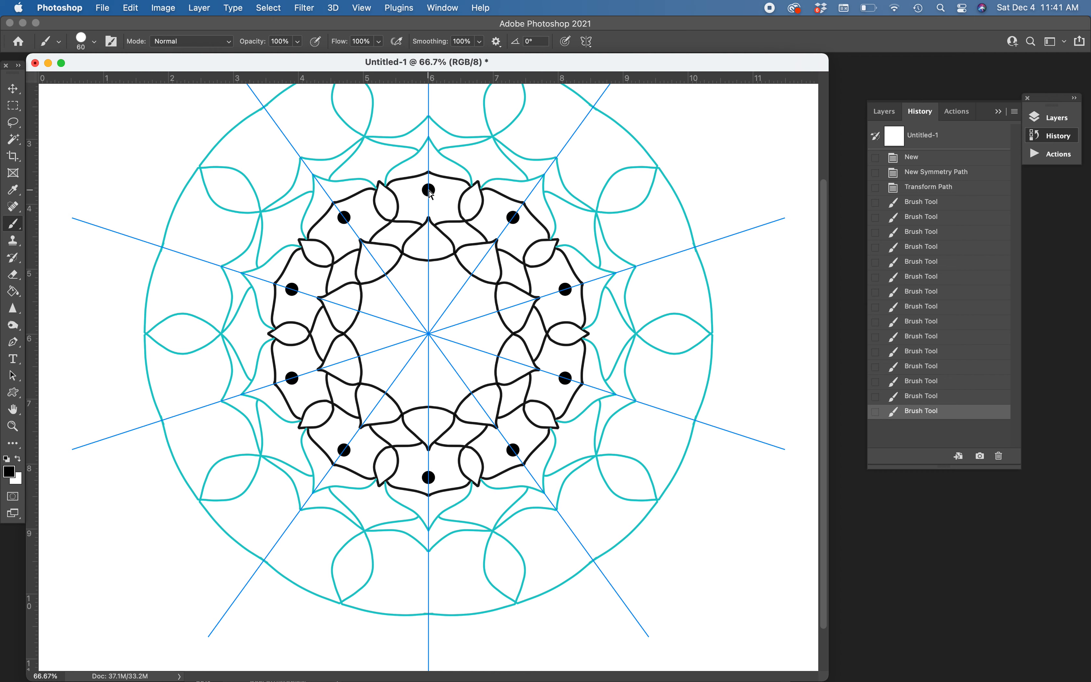
{"action": "key", "text": "super+z"}
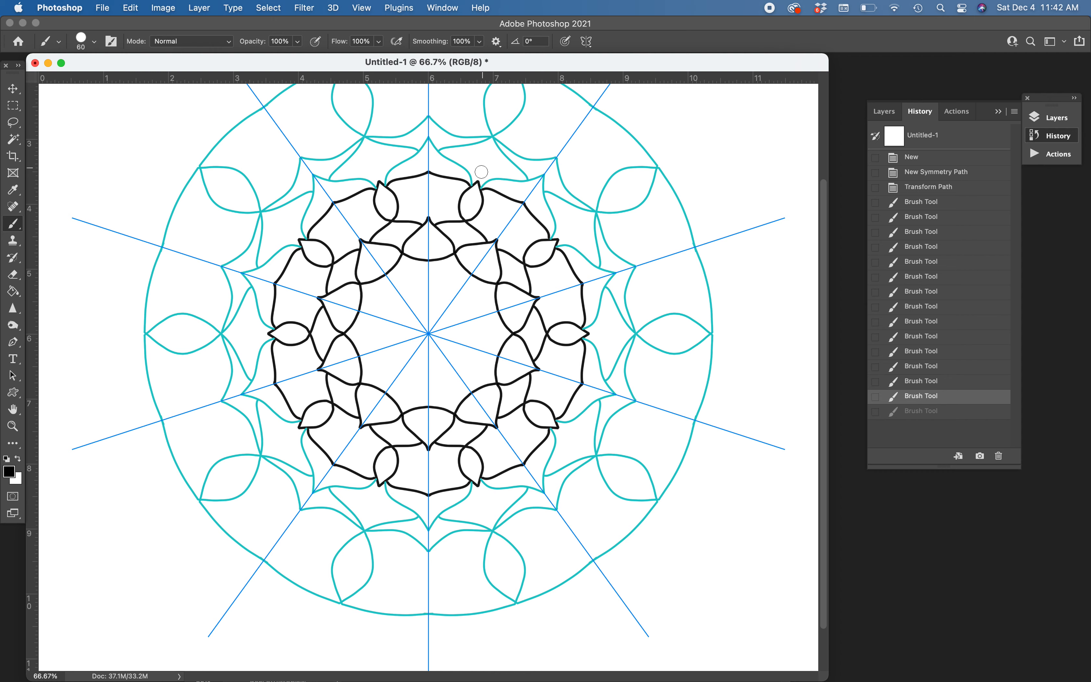
Place single 60 px black dots just beyond the tips of the black leaves, undoing the doubled first attempt.
{"action": "left_click_drag", "start_coordinate": [478, 169], "coordinate": [483, 171]}
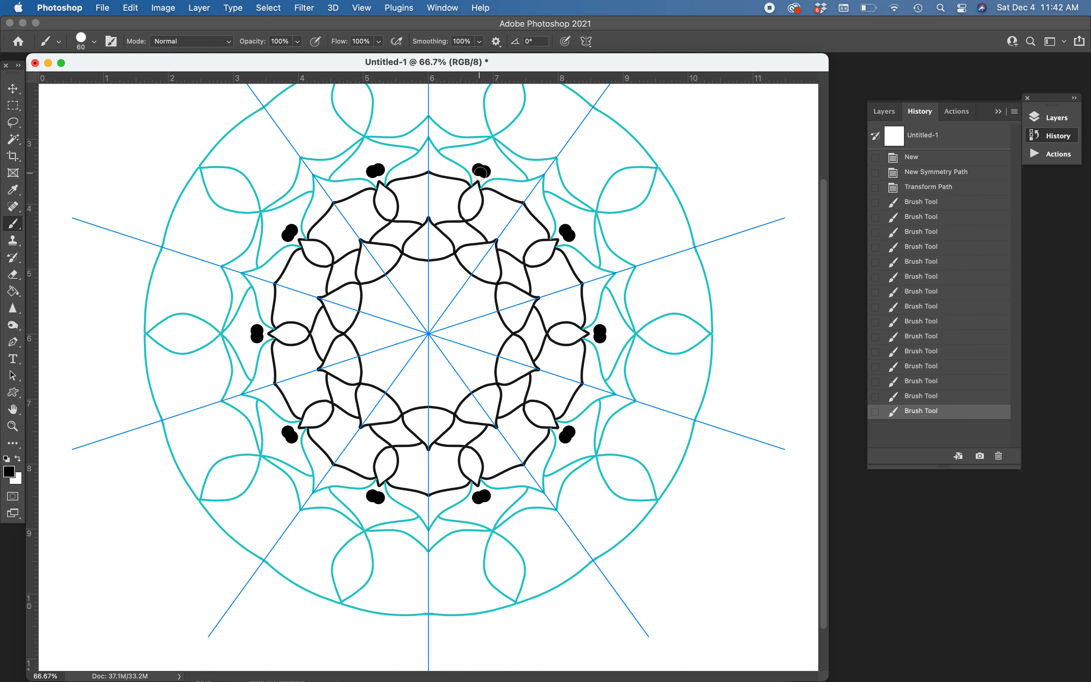
{"action": "key", "text": "super+z"}
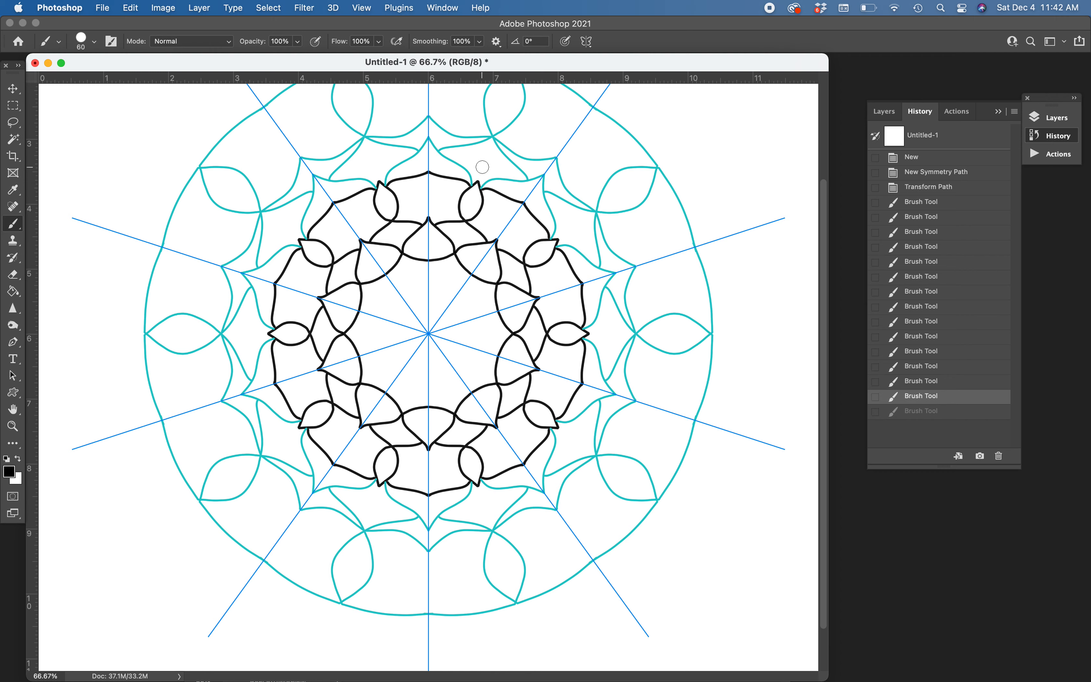
{"action": "left_click", "coordinate": [482, 167]}
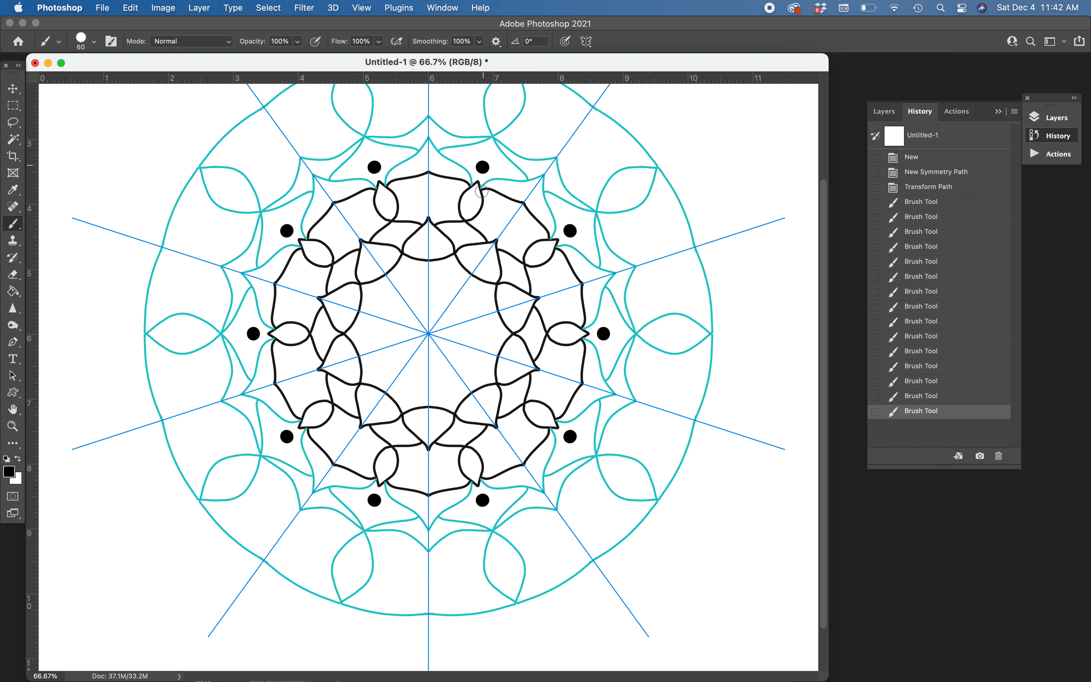
Place black dots inside the innermost petals, hide the symmetry lines, and undo the dots.
{"action": "left_click", "coordinate": [483, 258]}
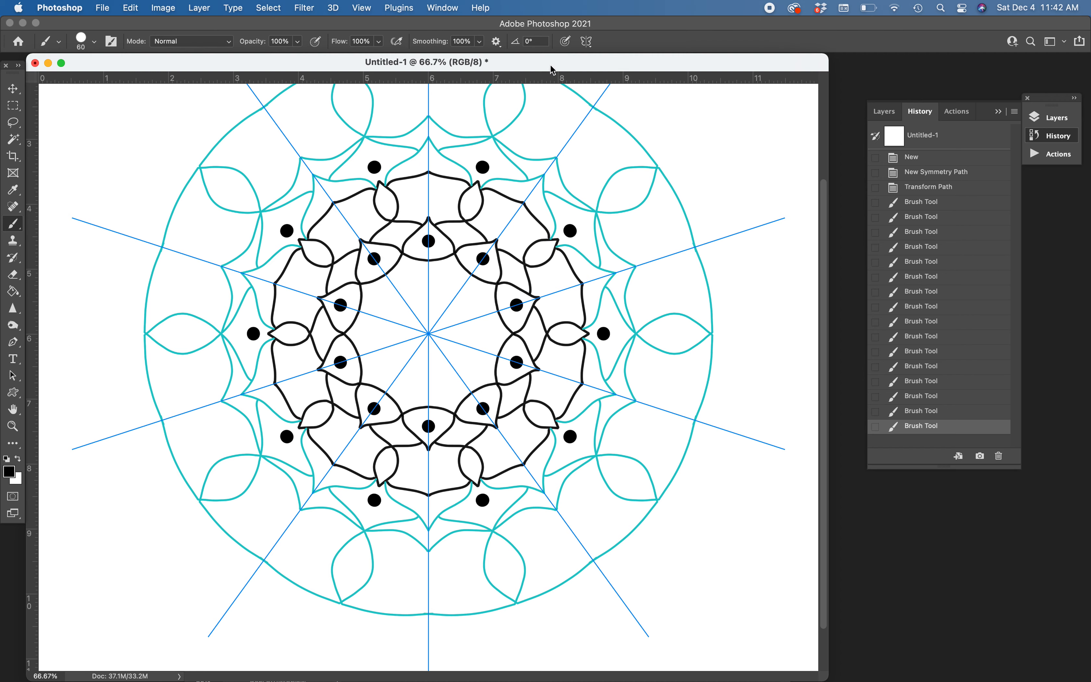
{"action": "left_click", "coordinate": [587, 42]}
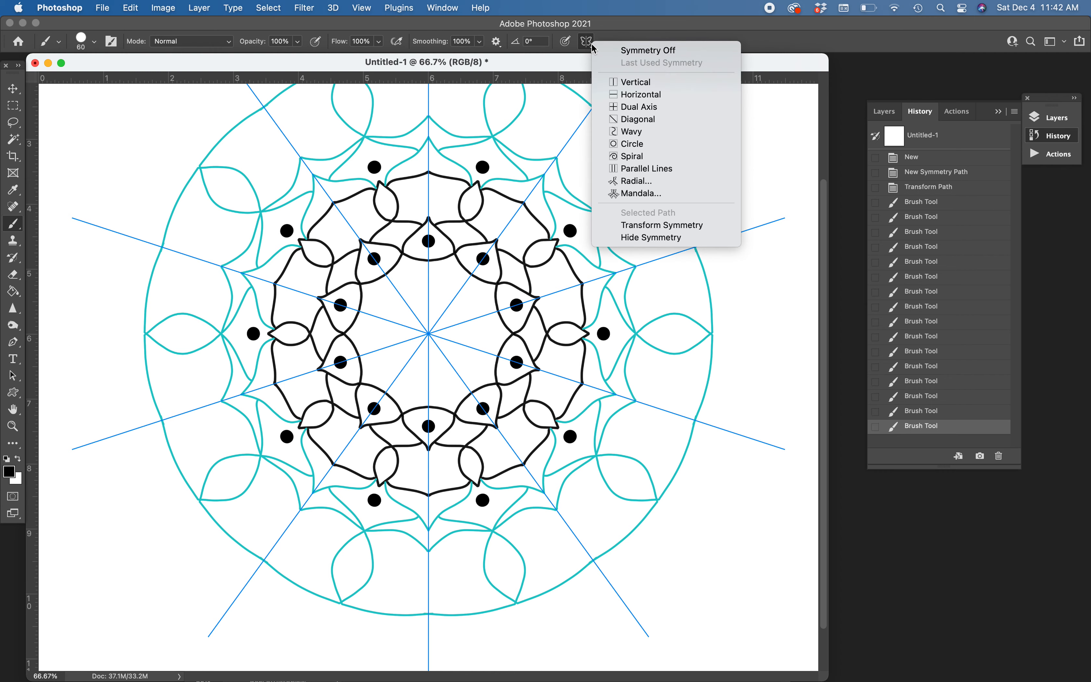
{"action": "left_click", "coordinate": [630, 239]}
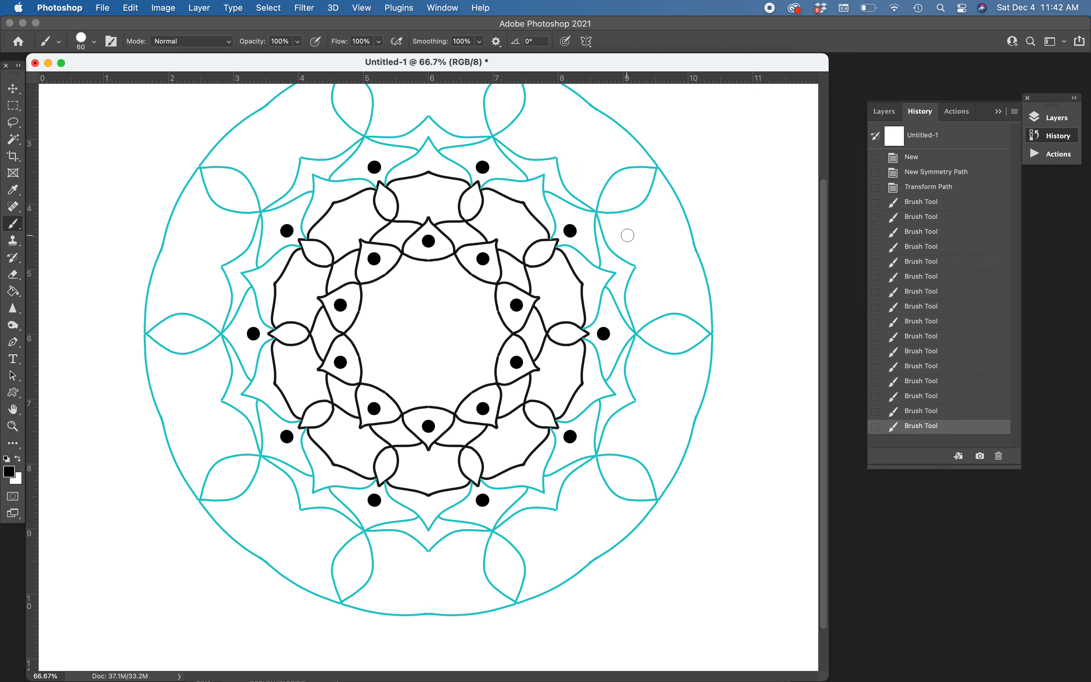
{"action": "key", "text": "super+z"}
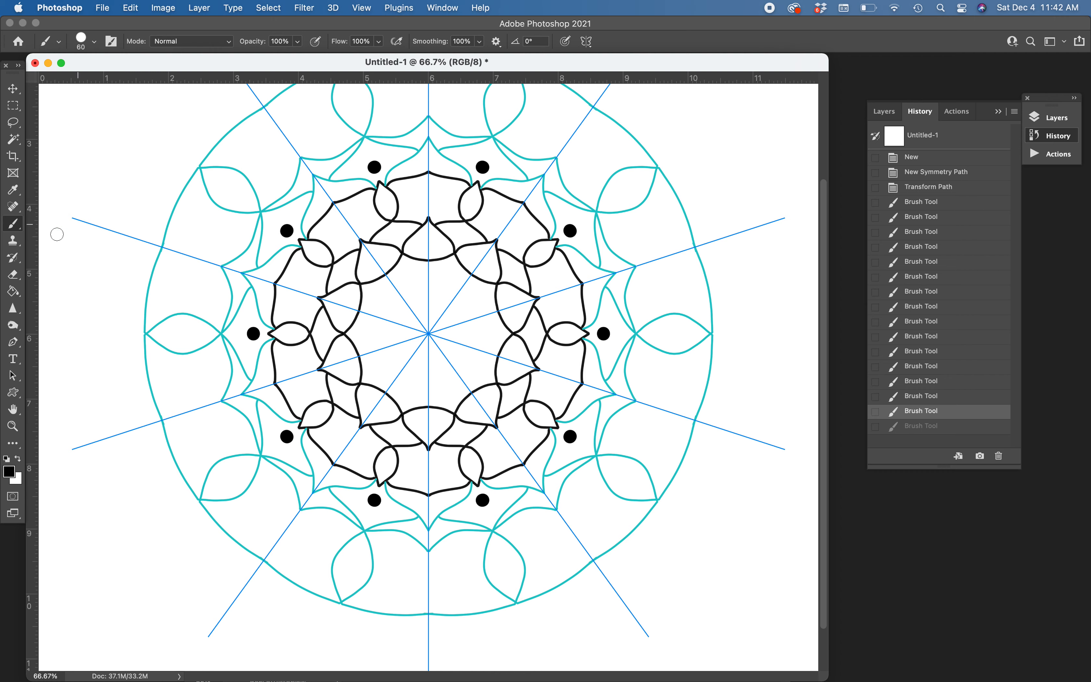
Fill the ten petals of the innermost black ring with teal 1fc8ca, sampled from the mandala's teal linework, using the Paint Bucket.
{"action": "left_click", "coordinate": [13, 292]}
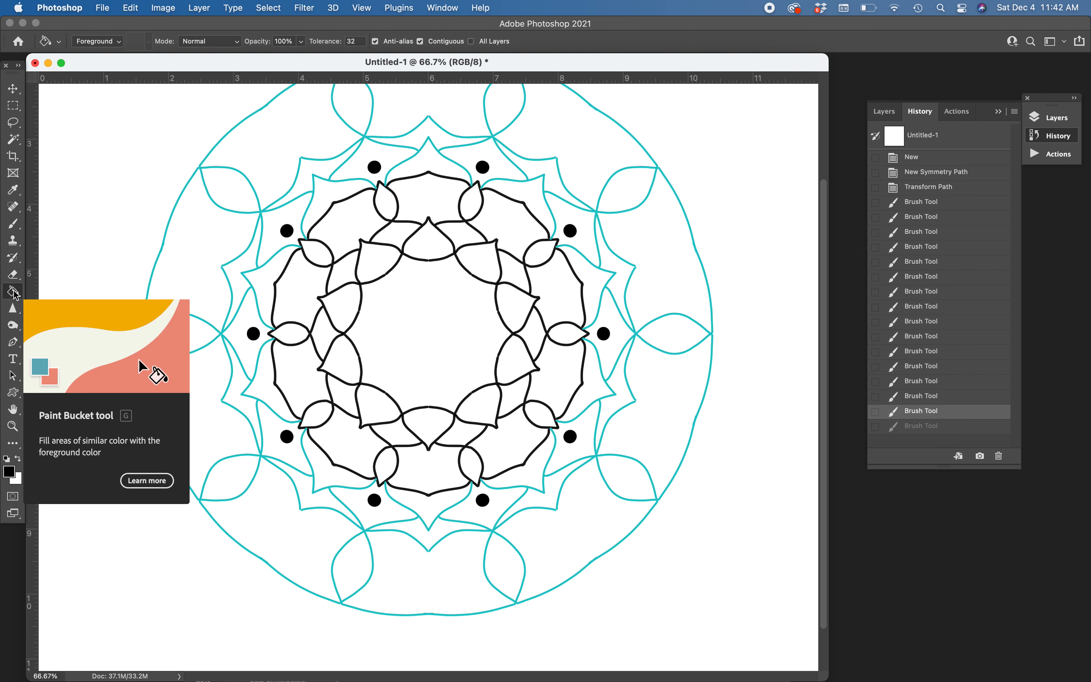
{"action": "left_click", "coordinate": [10, 472]}
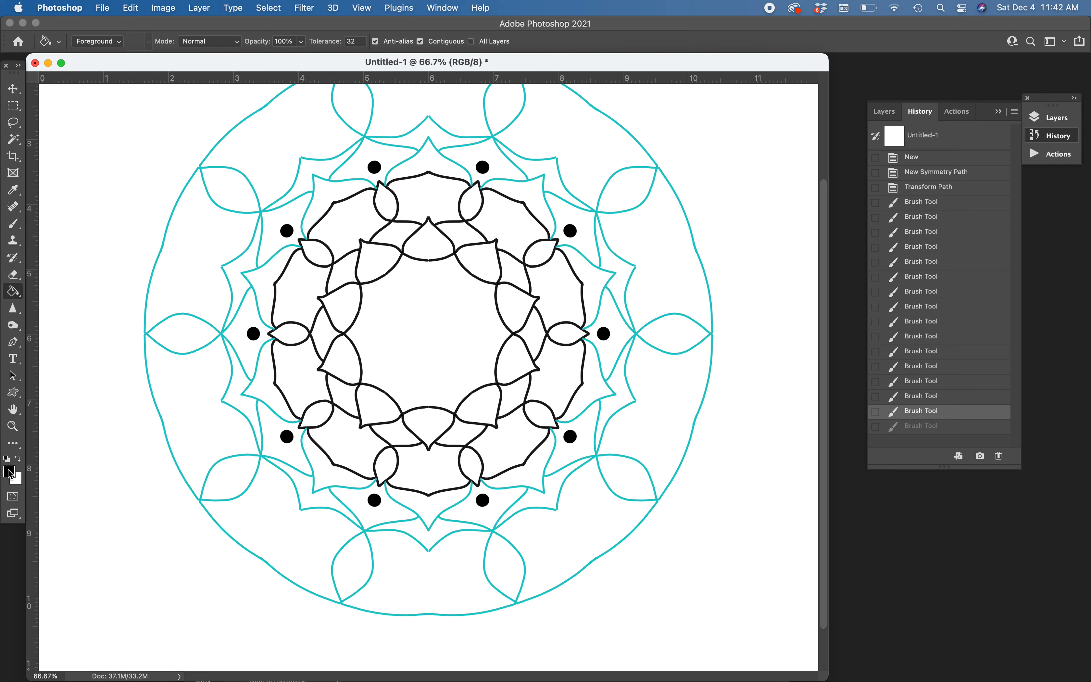
{"action": "left_click", "coordinate": [264, 211]}
{"action": "left_click", "coordinate": [838, 382]}
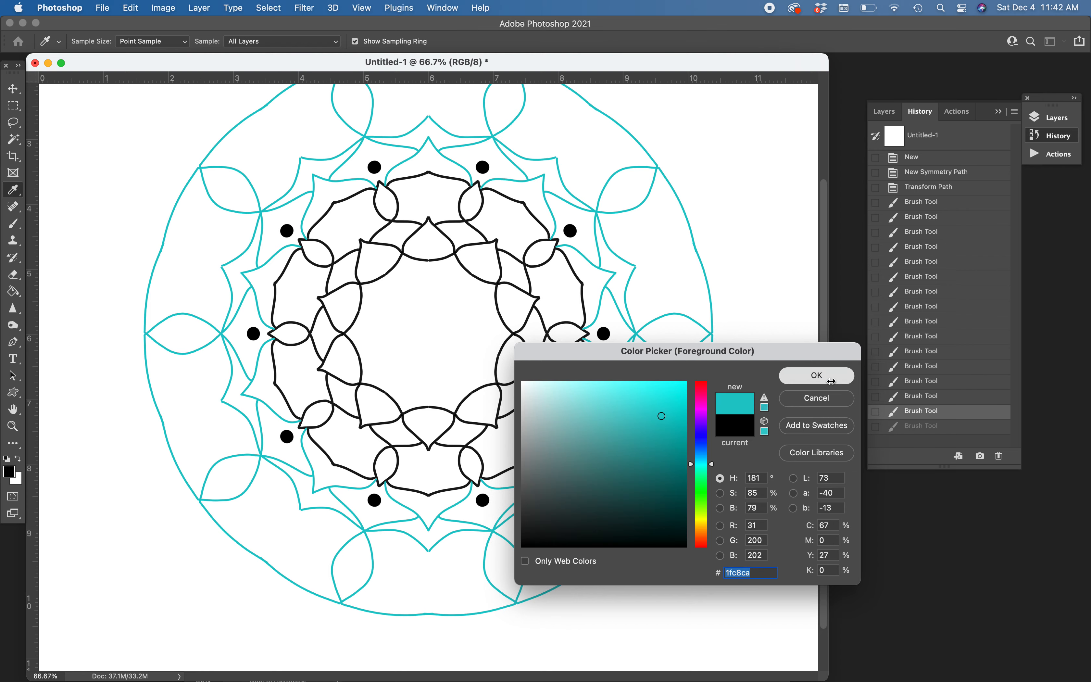
{"action": "left_click", "coordinate": [481, 260]}
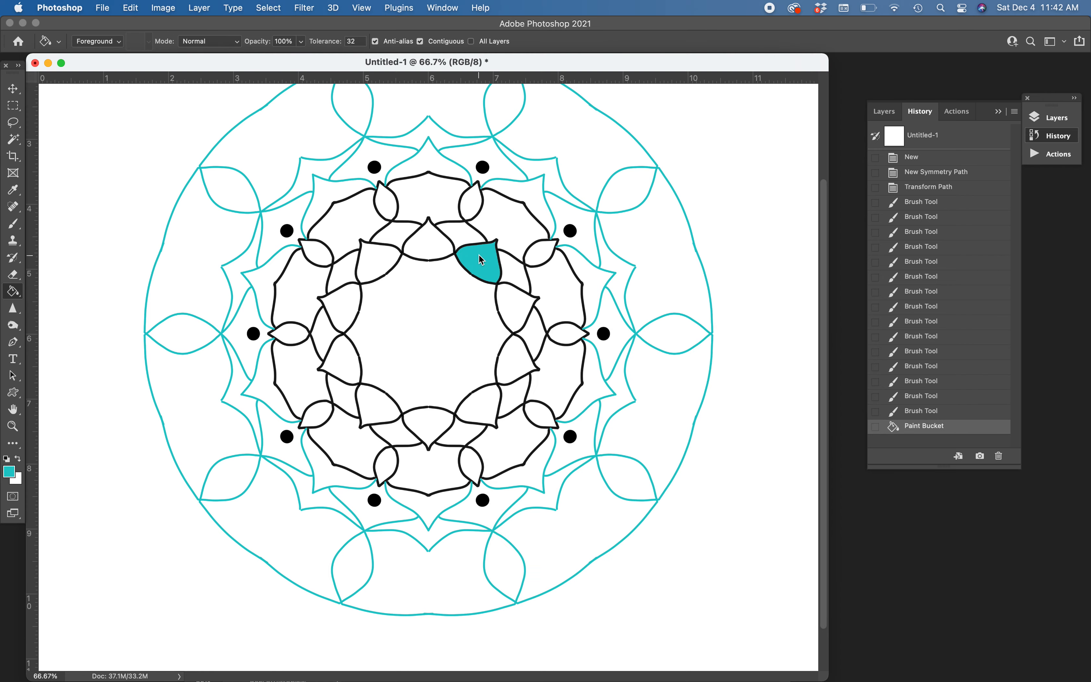
{"action": "left_click", "coordinate": [523, 314]}
{"action": "left_click", "coordinate": [520, 363]}
{"action": "left_click", "coordinate": [488, 398]}
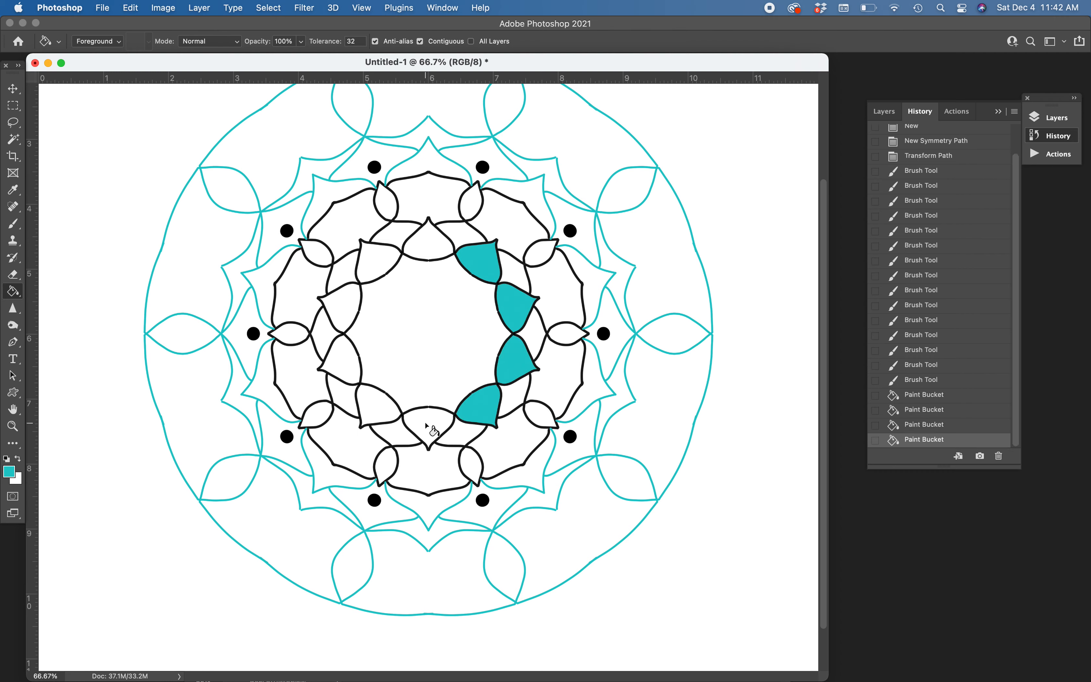
{"action": "left_click", "coordinate": [430, 426]}
{"action": "left_click", "coordinate": [378, 406]}
{"action": "left_click", "coordinate": [340, 358]}
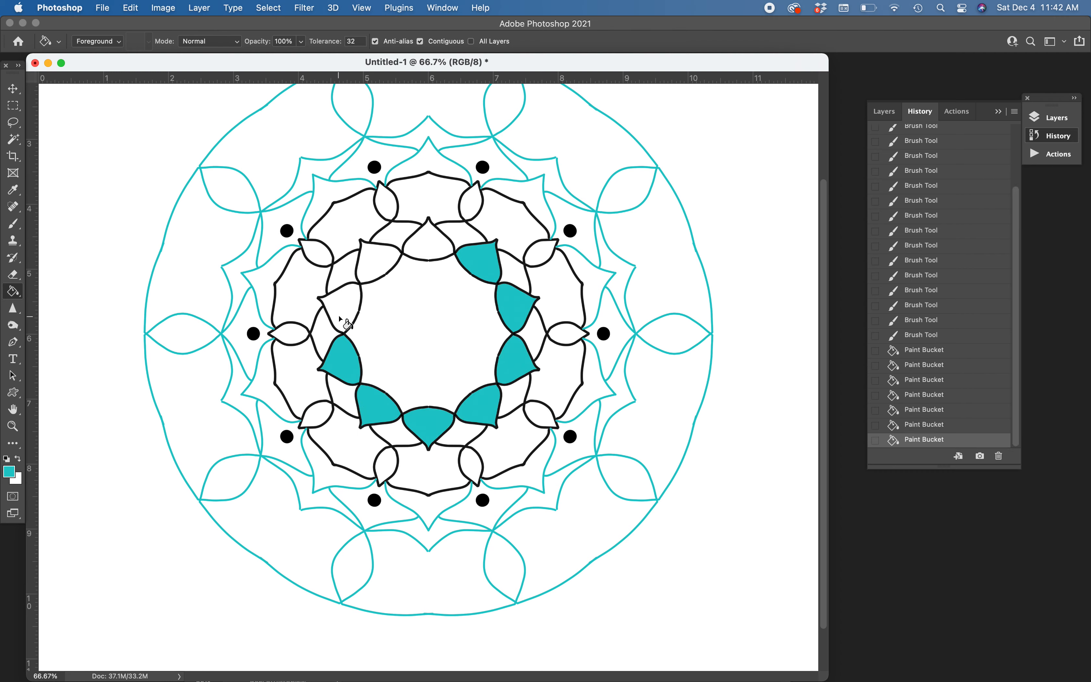
{"action": "left_click", "coordinate": [347, 322]}
{"action": "left_click", "coordinate": [379, 266]}
{"action": "left_click", "coordinate": [429, 244]}
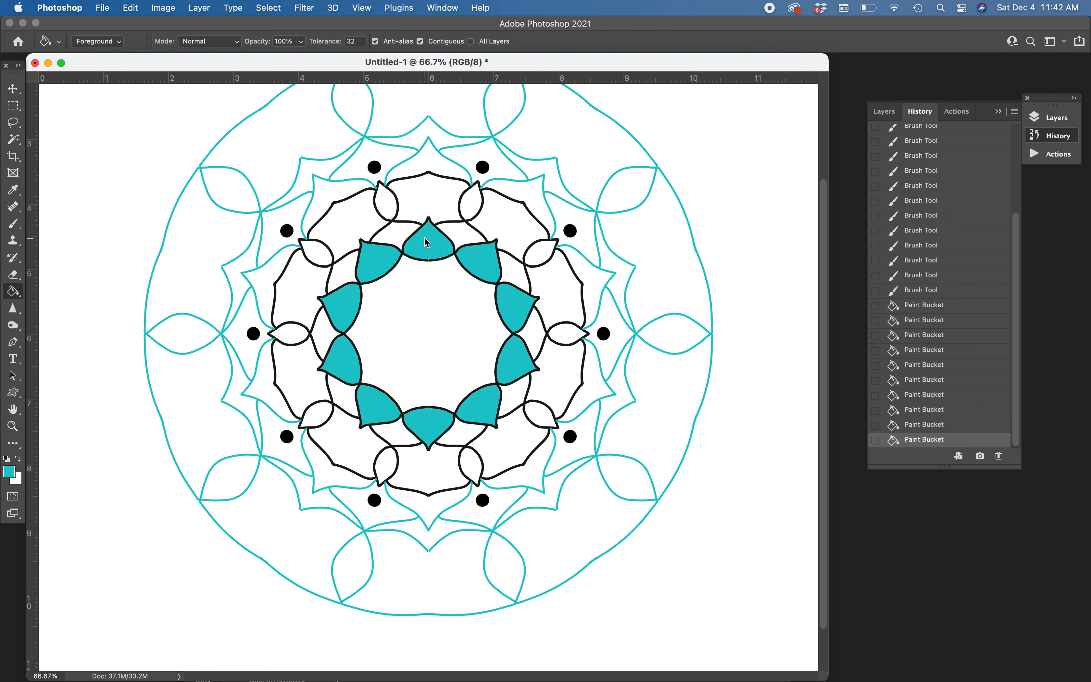
Fill the small leaves of the outer black ring with the same teal, leaving out the lower-right leaf.
{"action": "left_click", "coordinate": [472, 464]}
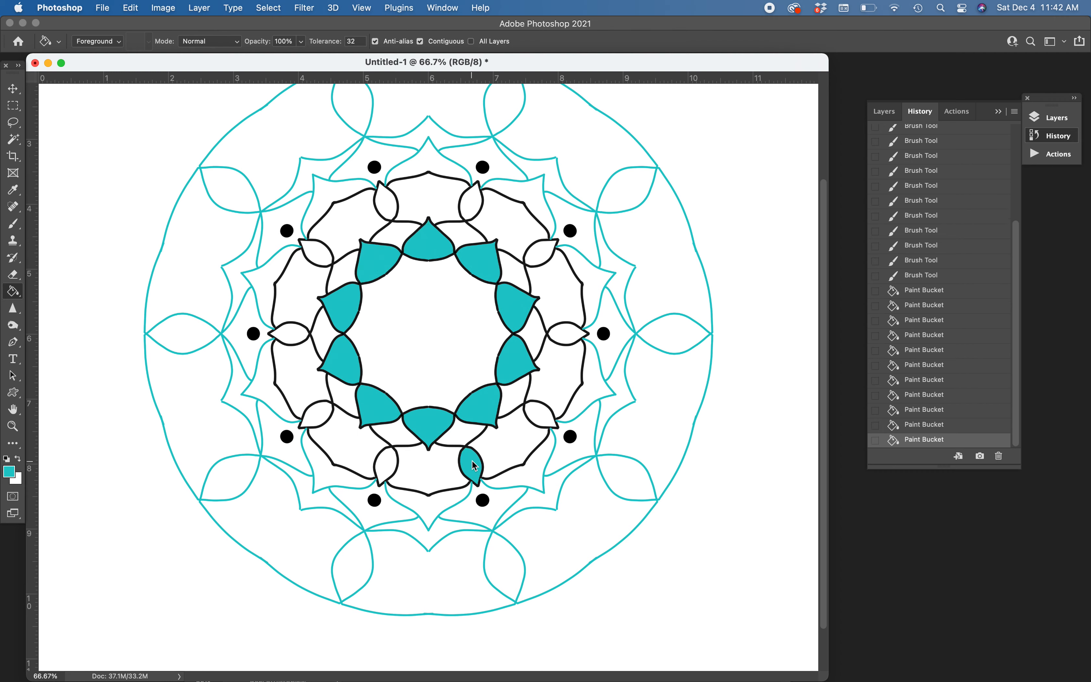
{"action": "left_click", "coordinate": [385, 463]}
{"action": "left_click", "coordinate": [315, 418]}
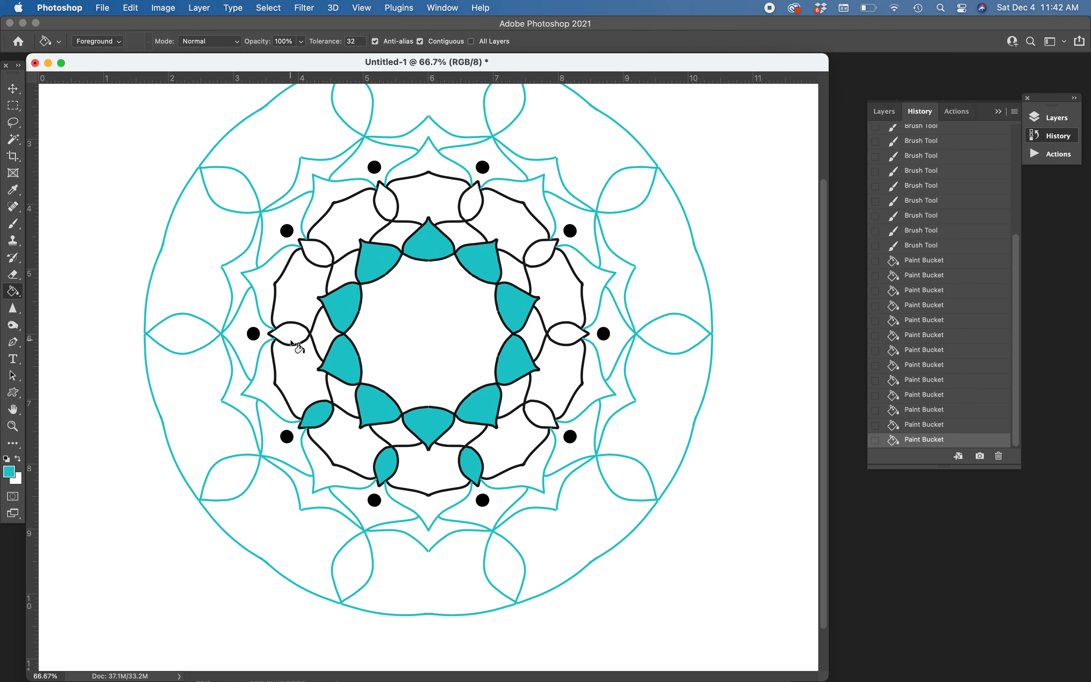
{"action": "left_click", "coordinate": [292, 329]}
{"action": "left_click", "coordinate": [317, 253]}
{"action": "left_click", "coordinate": [387, 210]}
{"action": "left_click", "coordinate": [469, 205]}
{"action": "left_click", "coordinate": [539, 254]}
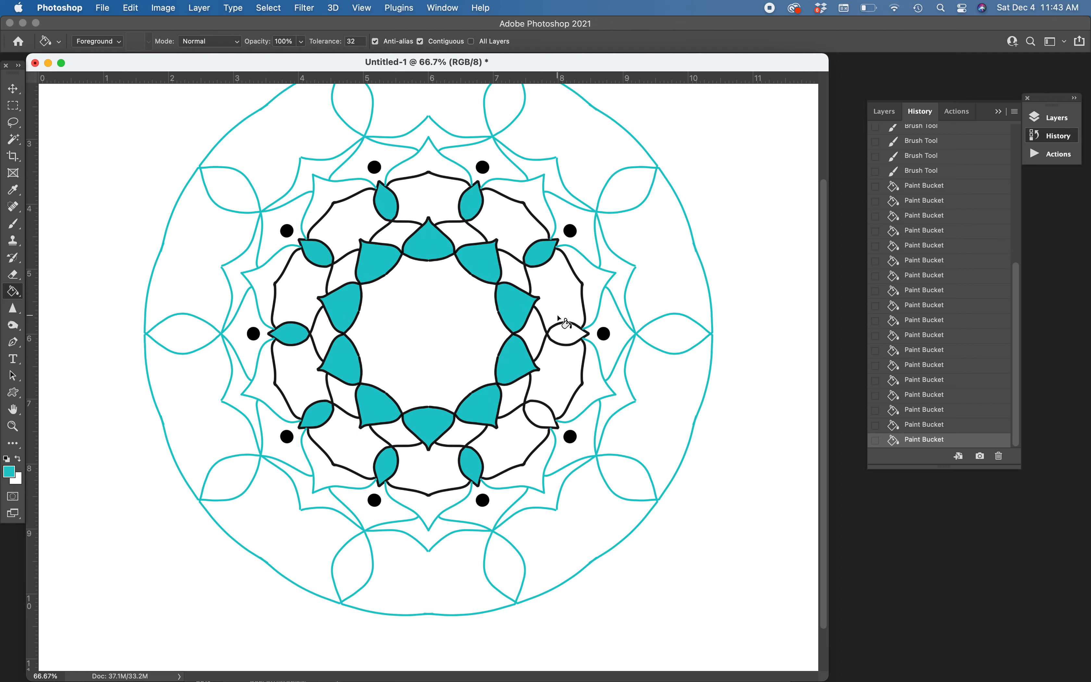
{"action": "left_click", "coordinate": [565, 335]}
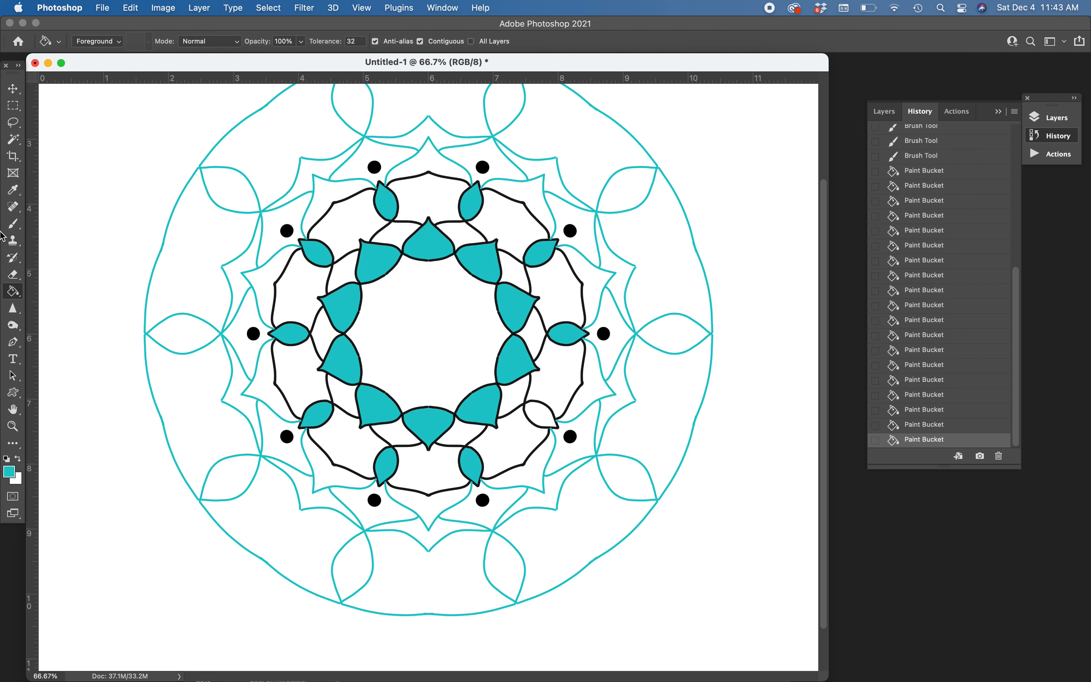
Reduce the brush to 10 px and try a teal ring around the mandala's centre, undoing the stroke.
{"action": "left_click", "coordinate": [19, 227]}
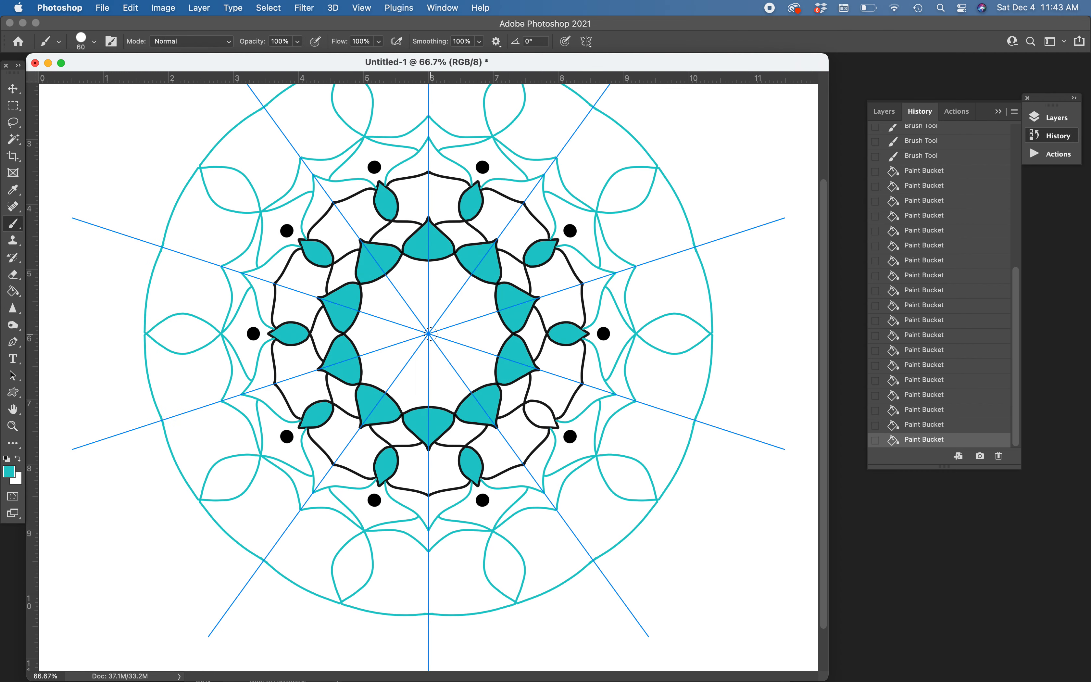
{"action": "key", "text": "bracketleft"}
{"action": "key", "text": "bracketleft"}
{"action": "key", "text": "bracketleft"}
{"action": "key", "text": "bracketleft"}
{"action": "key", "text": "bracketleft"}
{"action": "left_click_drag", "start_coordinate": [397, 315], "coordinate": [400, 311]}
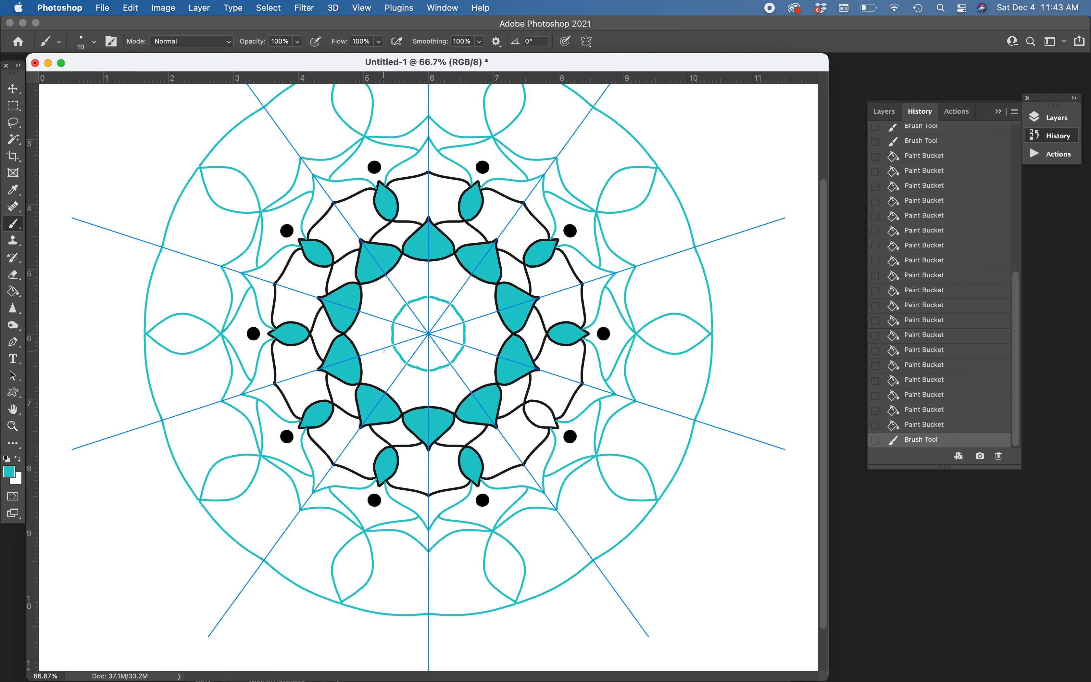
{"action": "key", "text": "super+z"}
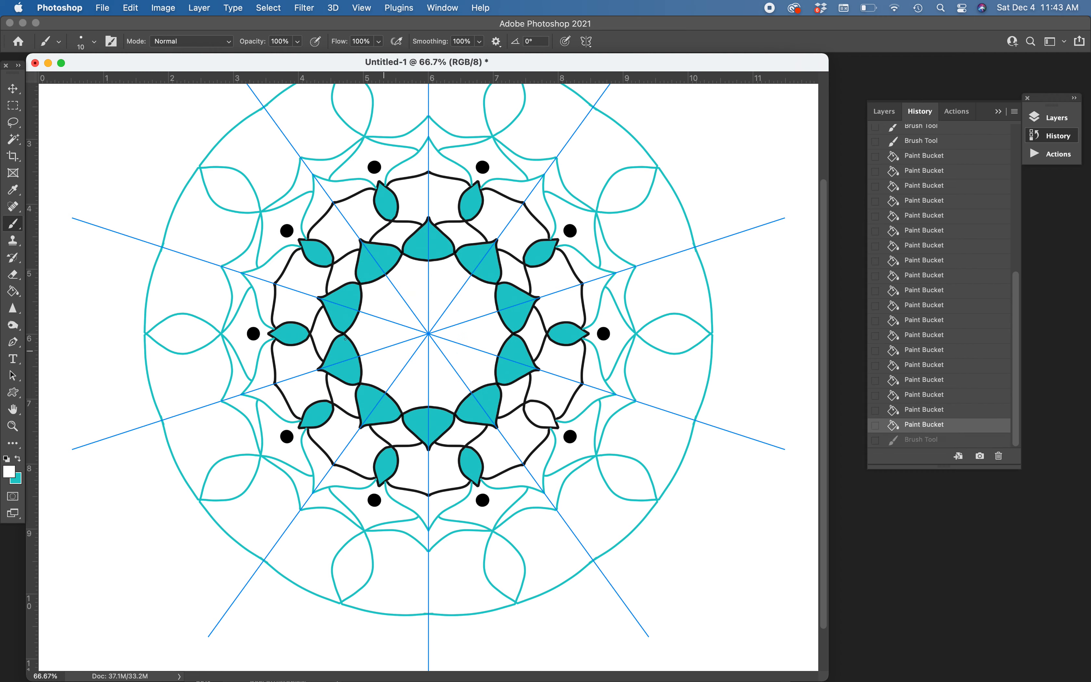
With the default black, brush a small scalloped ring around the centre and nested V-shaped lines inside the teal inner petals.
{"action": "left_click", "coordinate": [6, 458]}
{"action": "left_click", "coordinate": [409, 307]}
{"action": "left_click_drag", "start_coordinate": [419, 305], "coordinate": [420, 305]}
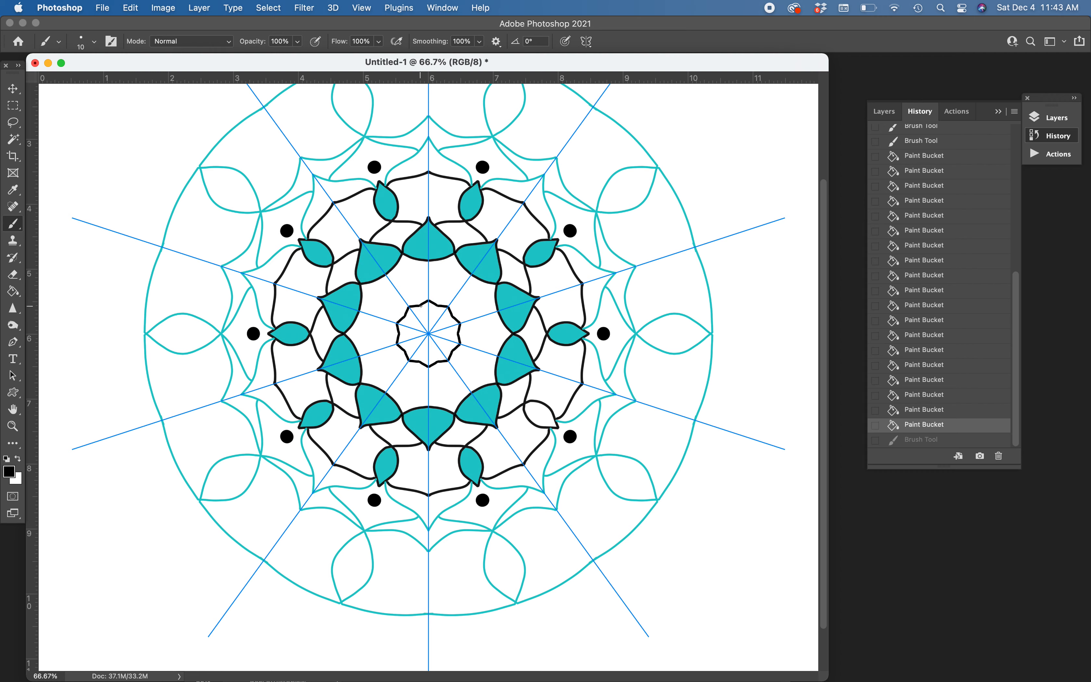
{"action": "key", "text": "super+shift+z"}
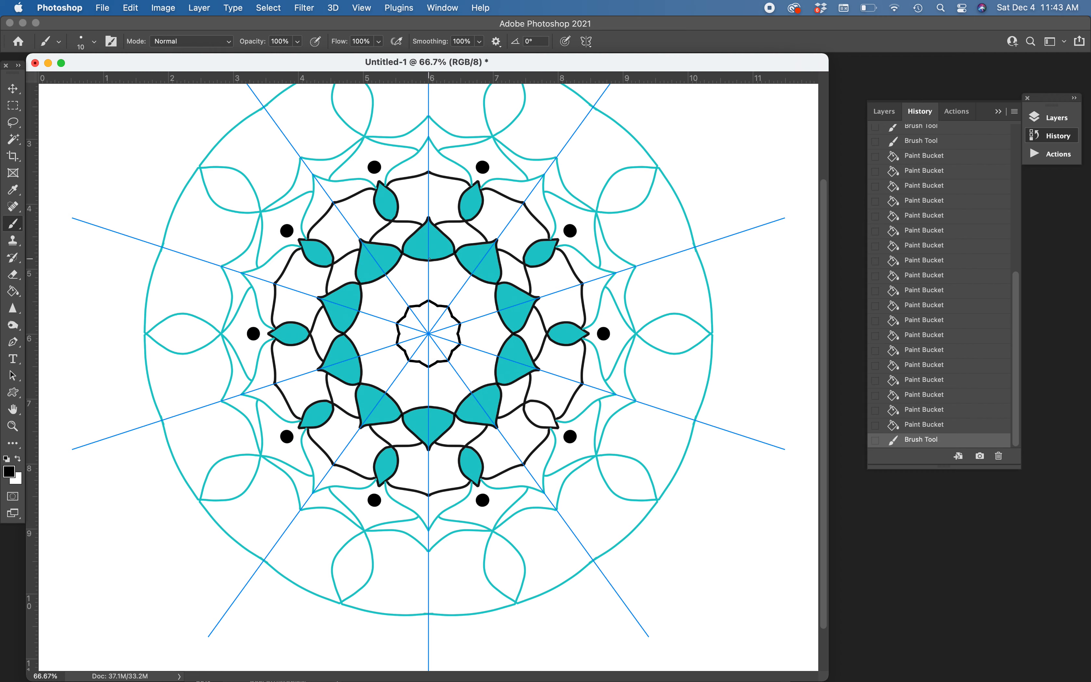
{"action": "mouse_move", "coordinate": [430, 257]}
{"action": "left_mouse_down"}
{"action": "mouse_move", "coordinate": [449, 238]}
{"action": "mouse_move", "coordinate": [436, 239]}
{"action": "left_mouse_up"}
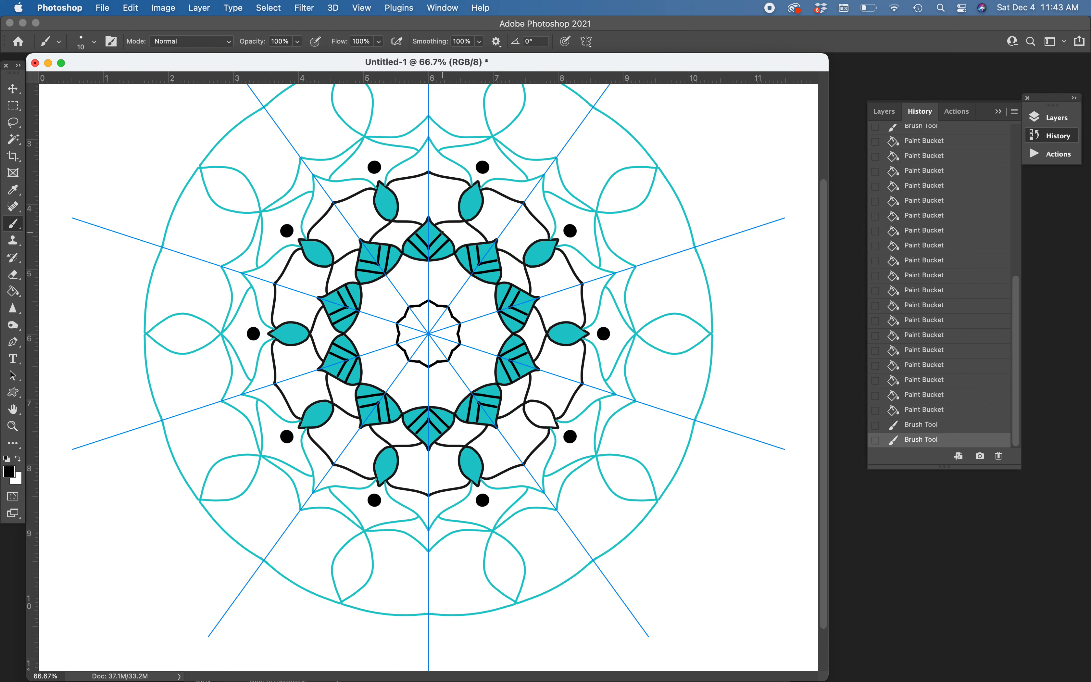
{"action": "left_click_drag", "start_coordinate": [429, 235], "coordinate": [434, 232]}
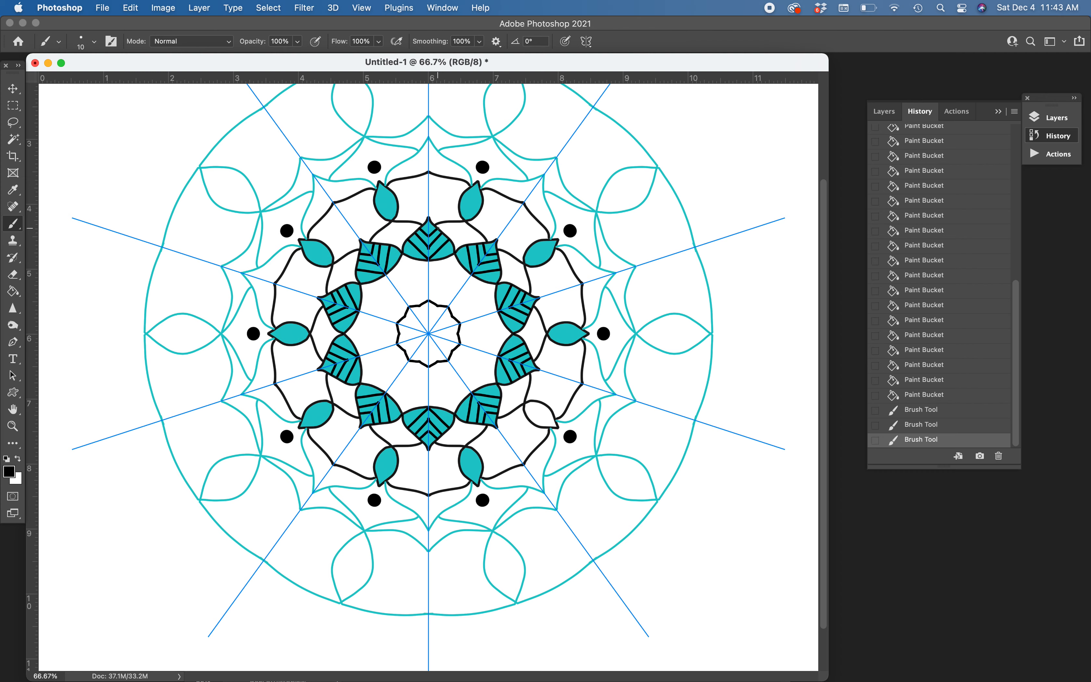
Sample teal 1fc8ca from an inner petal and touch up the tips of the black V-shaped lines with the brush.
{"action": "left_click", "coordinate": [13, 425]}
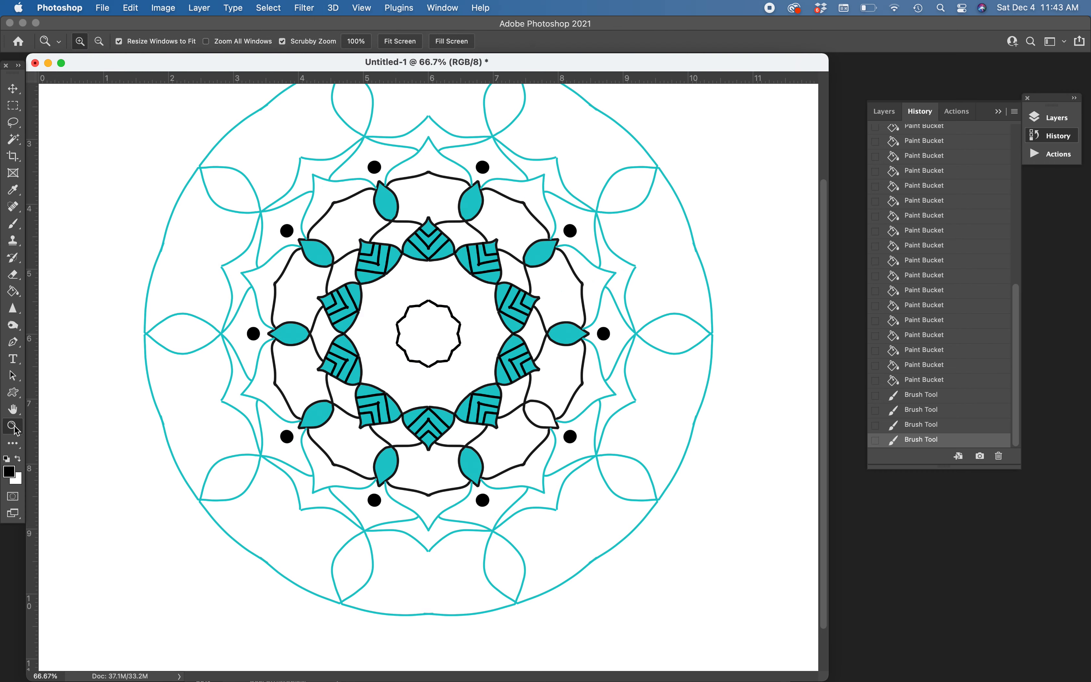
{"action": "left_click", "coordinate": [460, 298]}
{"action": "left_click", "coordinate": [521, 296]}
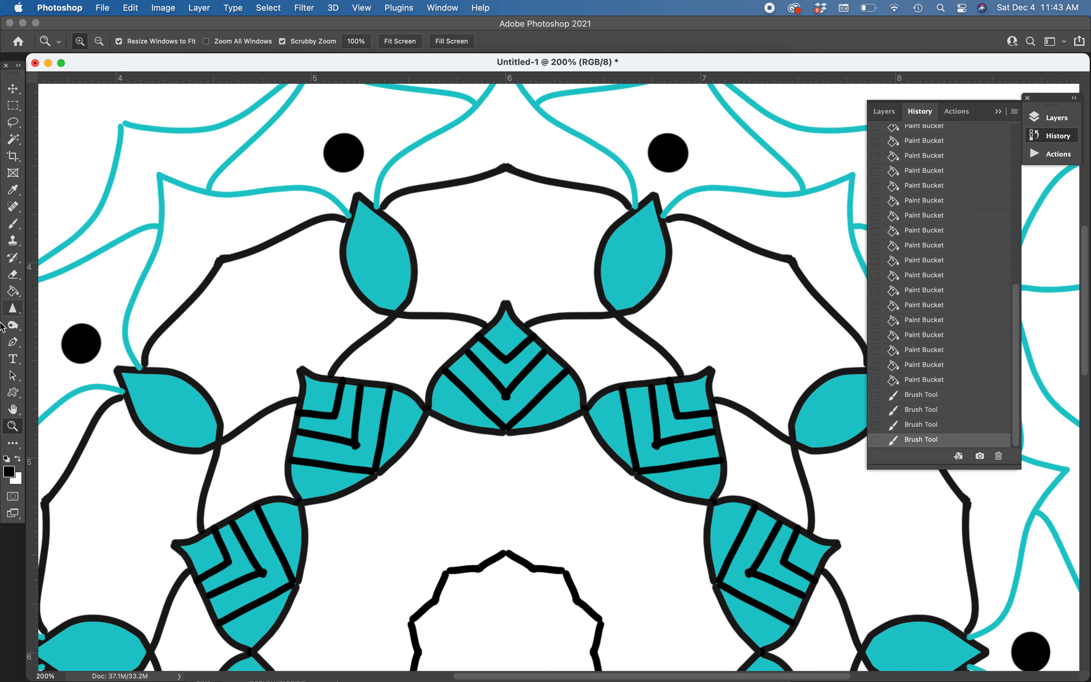
{"action": "left_click", "coordinate": [14, 227]}
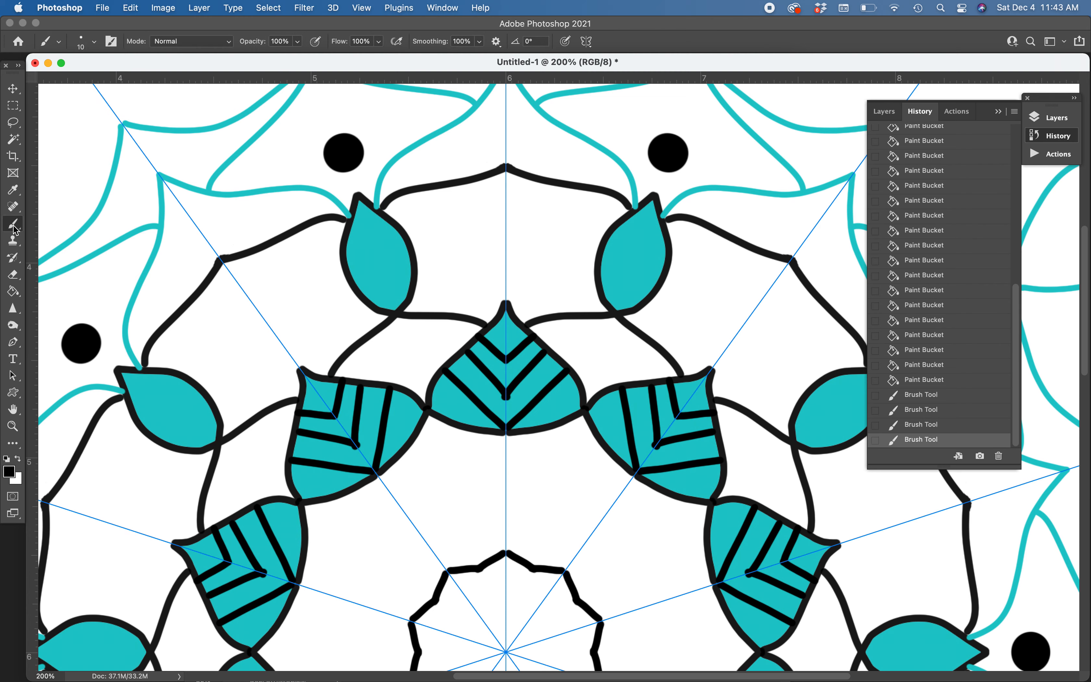
{"action": "left_click", "coordinate": [10, 473]}
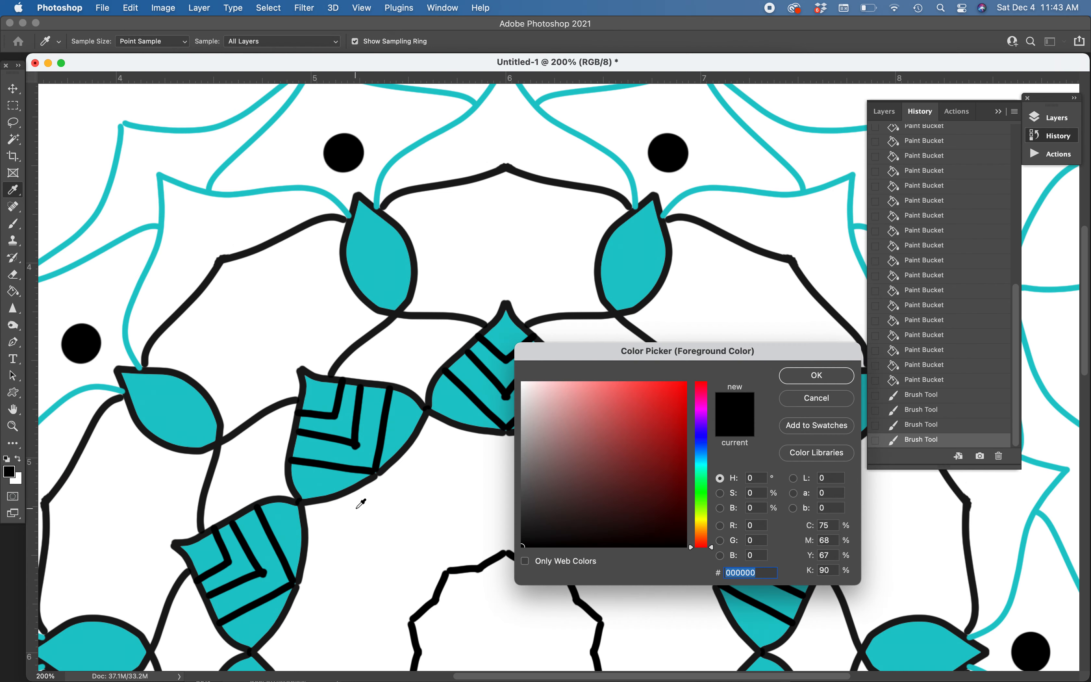
{"action": "left_click", "coordinate": [370, 413]}
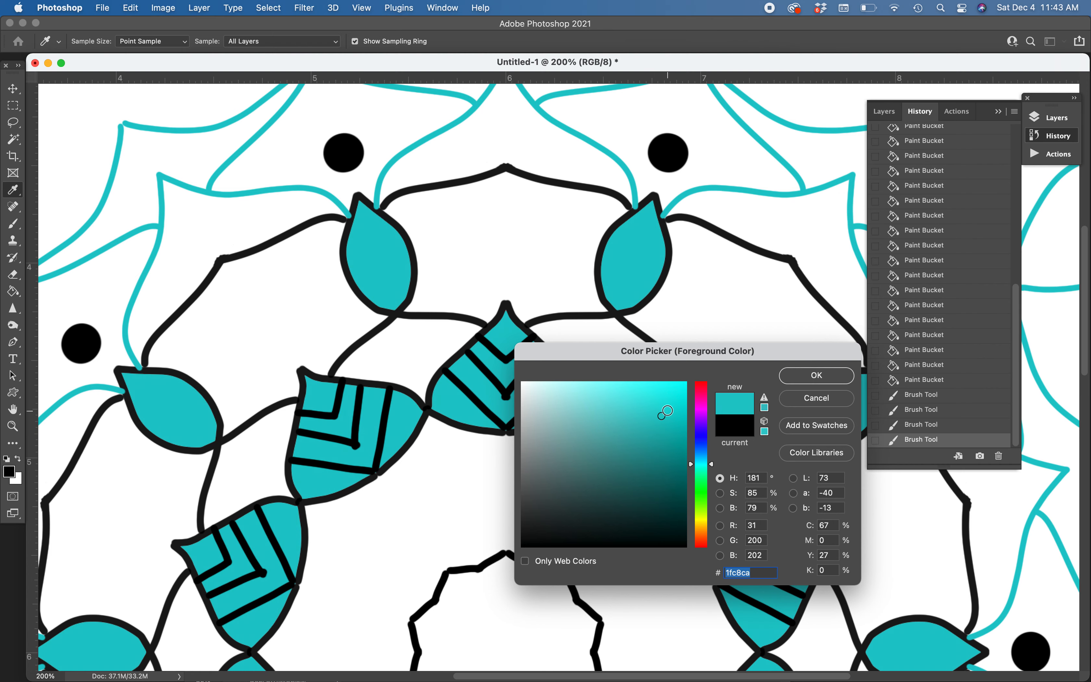
{"action": "left_click", "coordinate": [798, 377]}
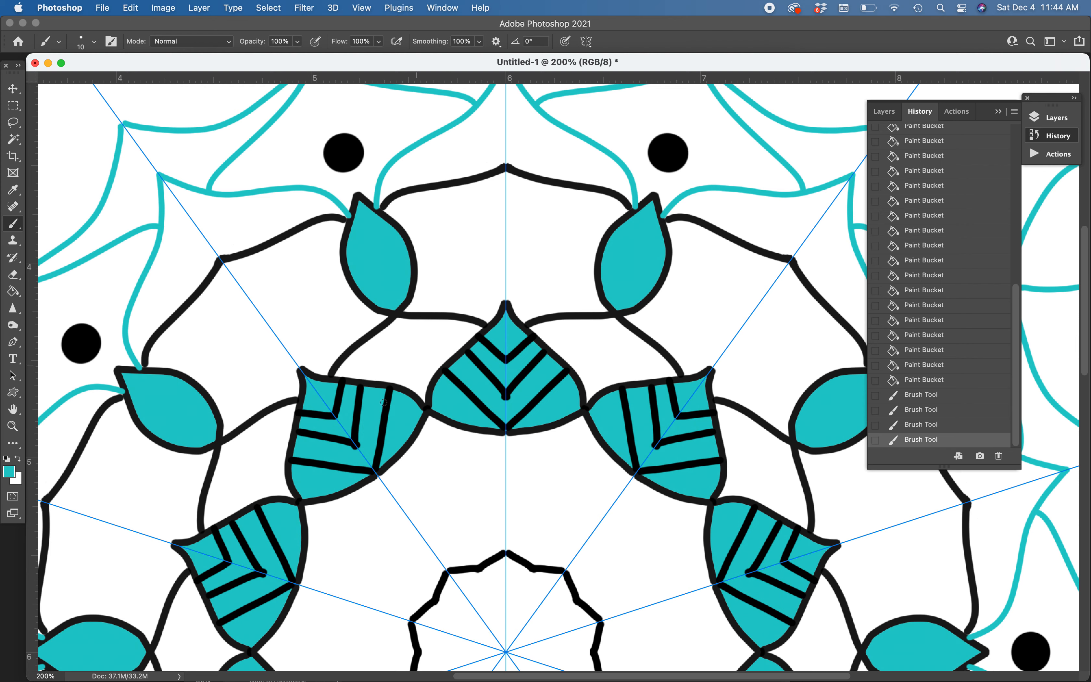
{"action": "left_click", "coordinate": [361, 444]}
{"action": "key", "text": "super+z"}
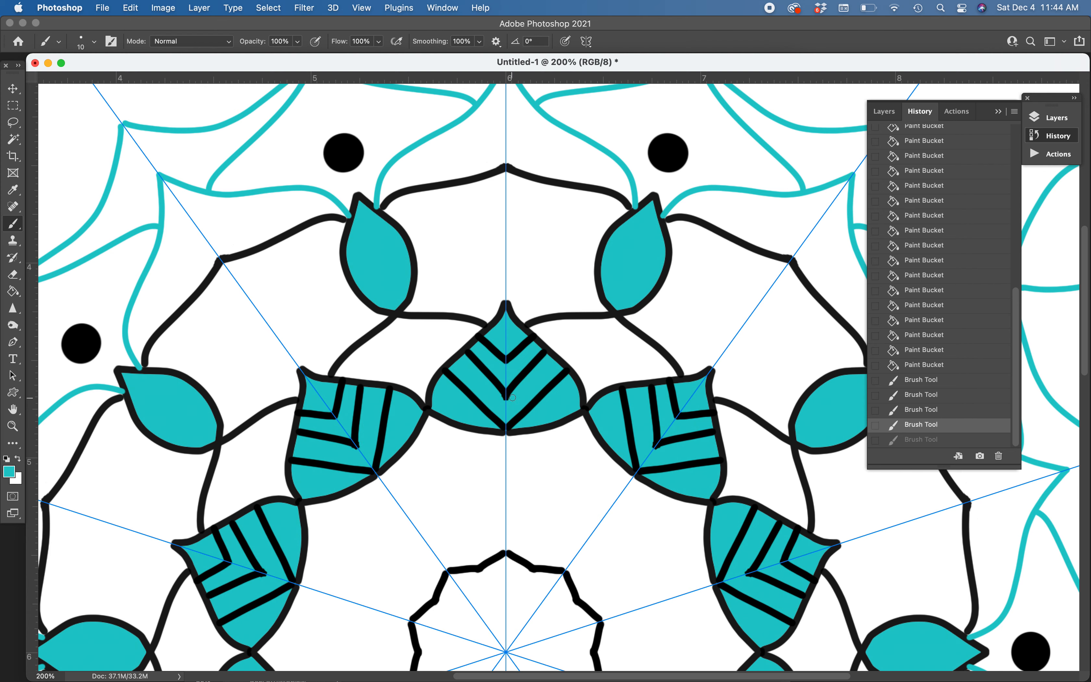
{"action": "key", "text": "super+shift+z"}
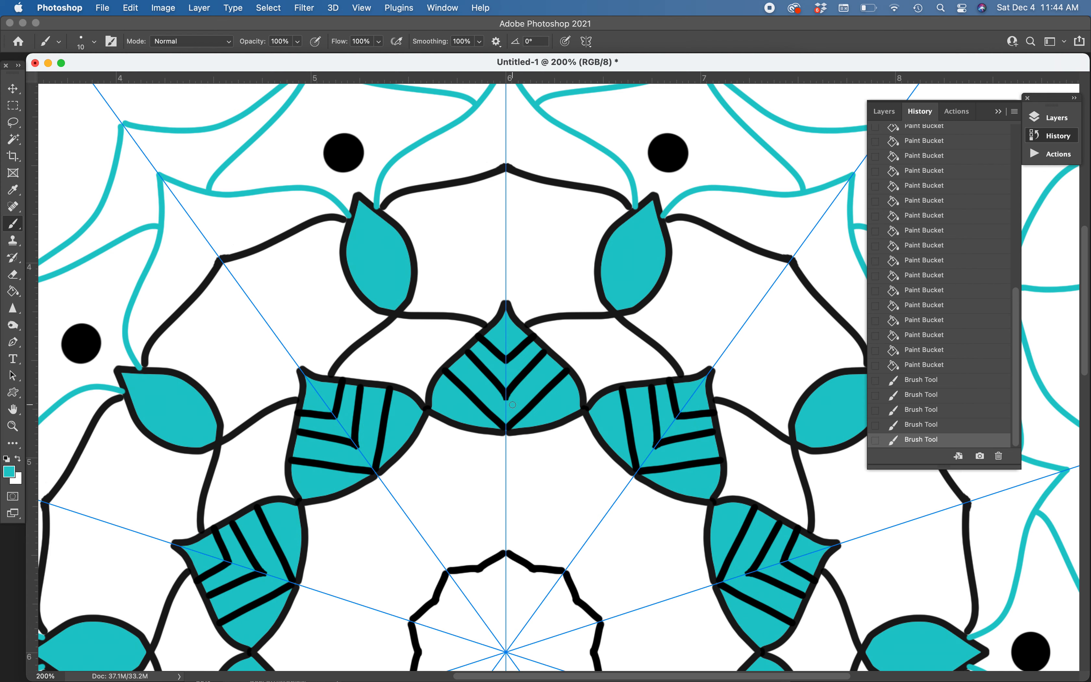
{"action": "left_click_drag", "start_coordinate": [510, 404], "coordinate": [512, 415]}
Fill the remaining white lower-right leaf and the scalloped shape at the centre with teal 1fc8ca.
{"action": "left_click", "coordinate": [8, 460]}
{"action": "key", "text": "super+minus"}
{"action": "scroll", "coordinate": [301, 424], "scroll_direction": "down", "scroll_amount": 5}
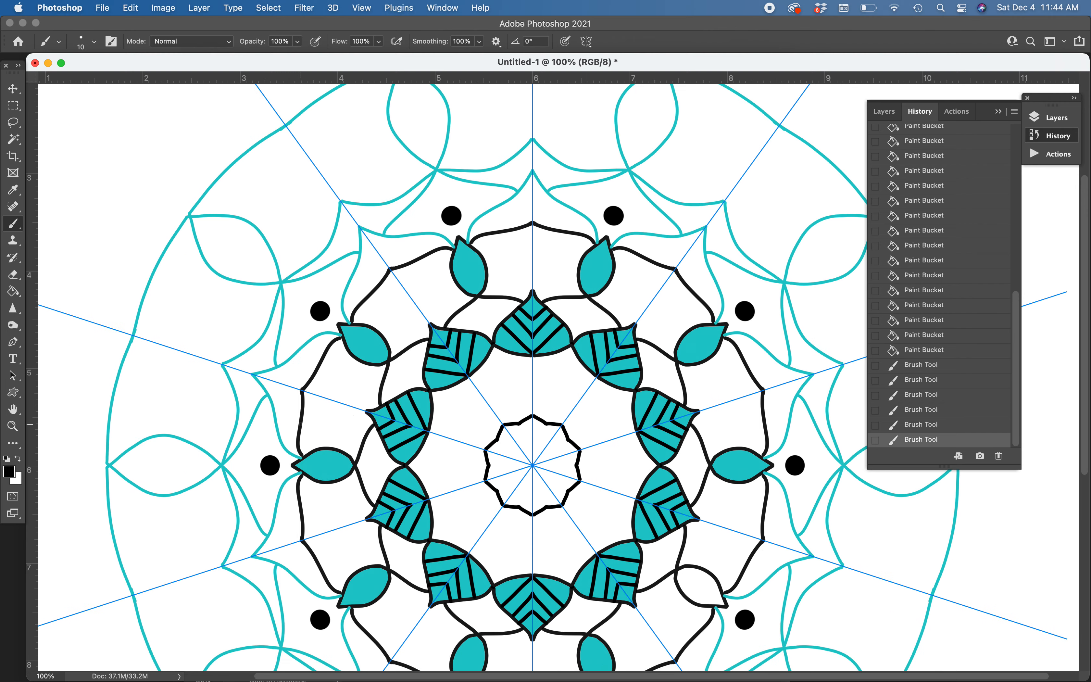
{"action": "key", "text": "super+minus"}
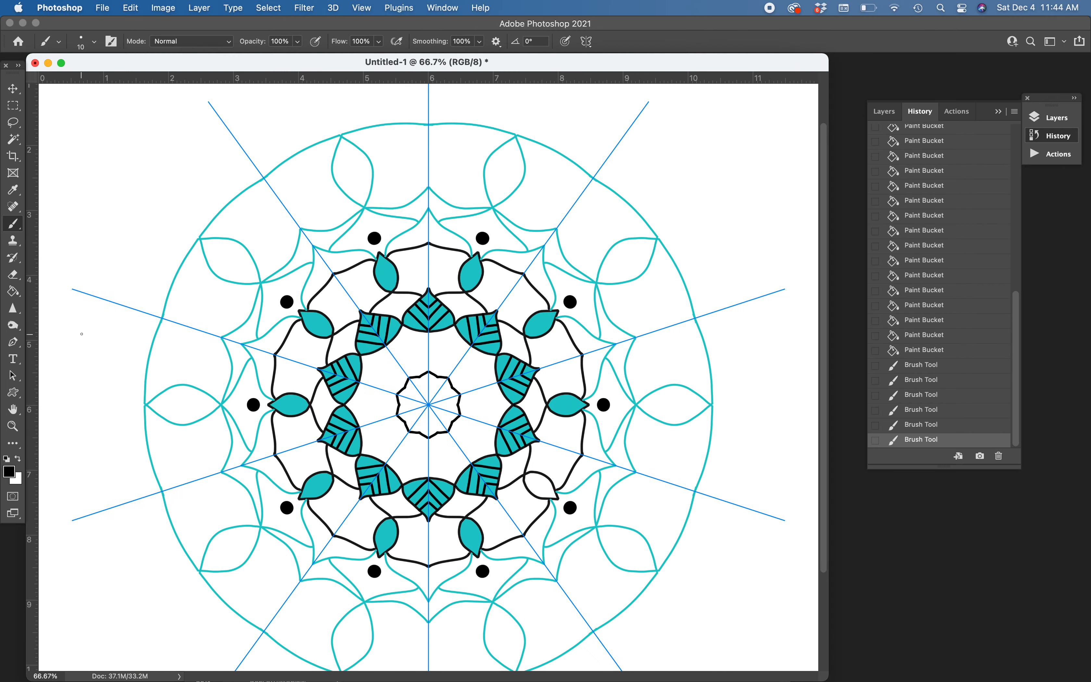
{"action": "left_click", "coordinate": [10, 293]}
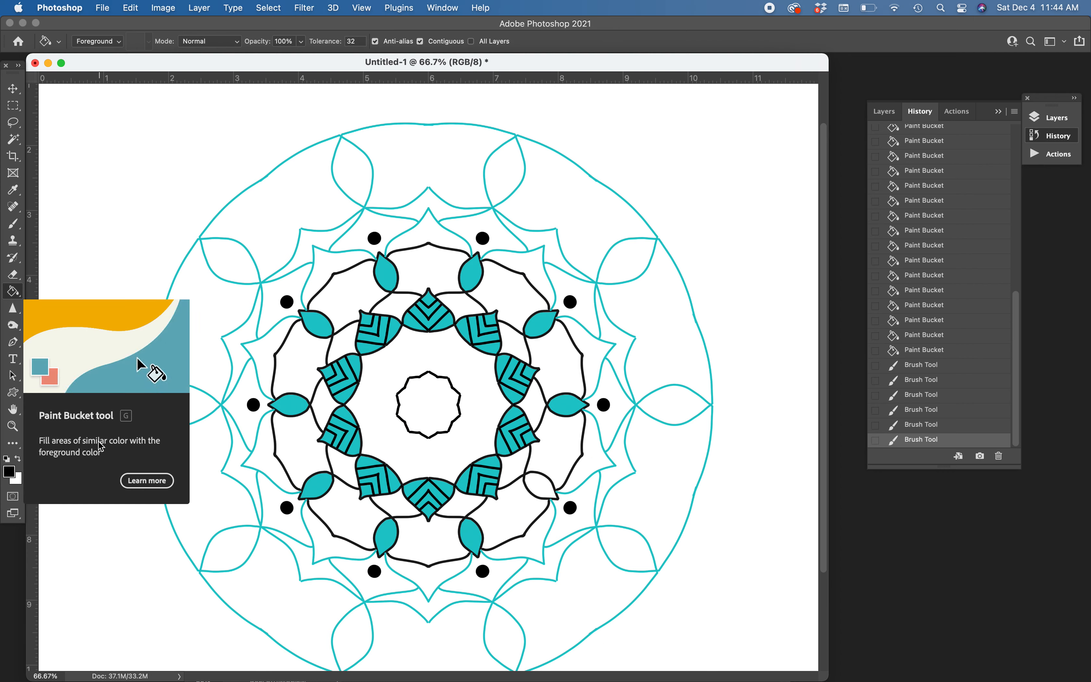
{"action": "left_click", "coordinate": [9, 471]}
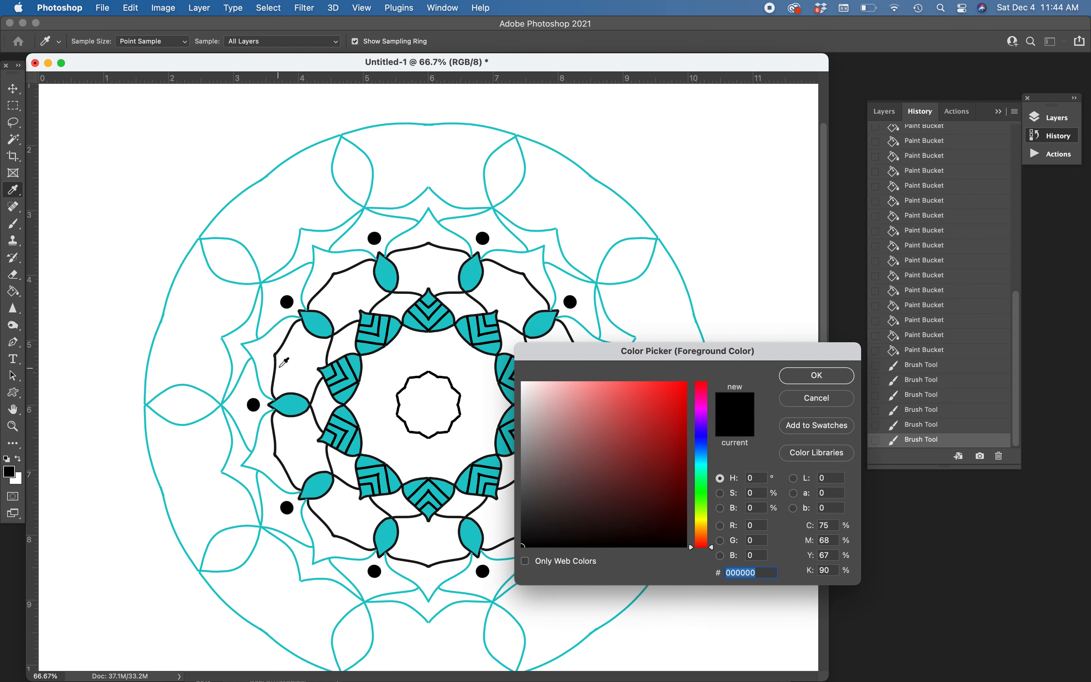
{"action": "left_click", "coordinate": [318, 333]}
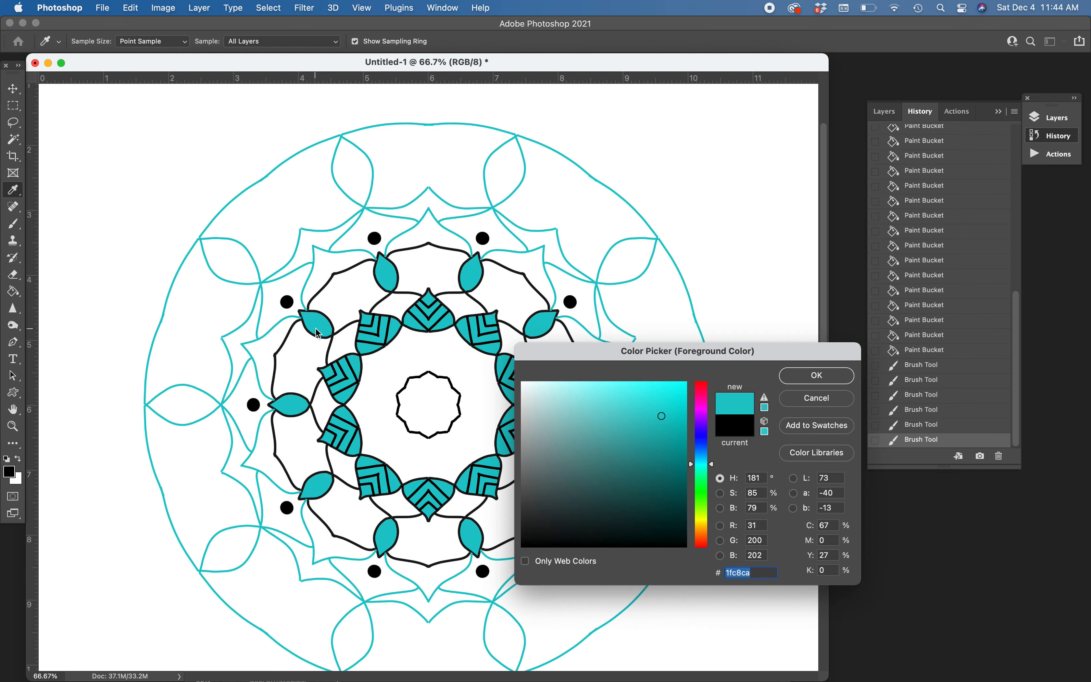
{"action": "left_click", "coordinate": [817, 375]}
{"action": "left_click", "coordinate": [542, 490]}
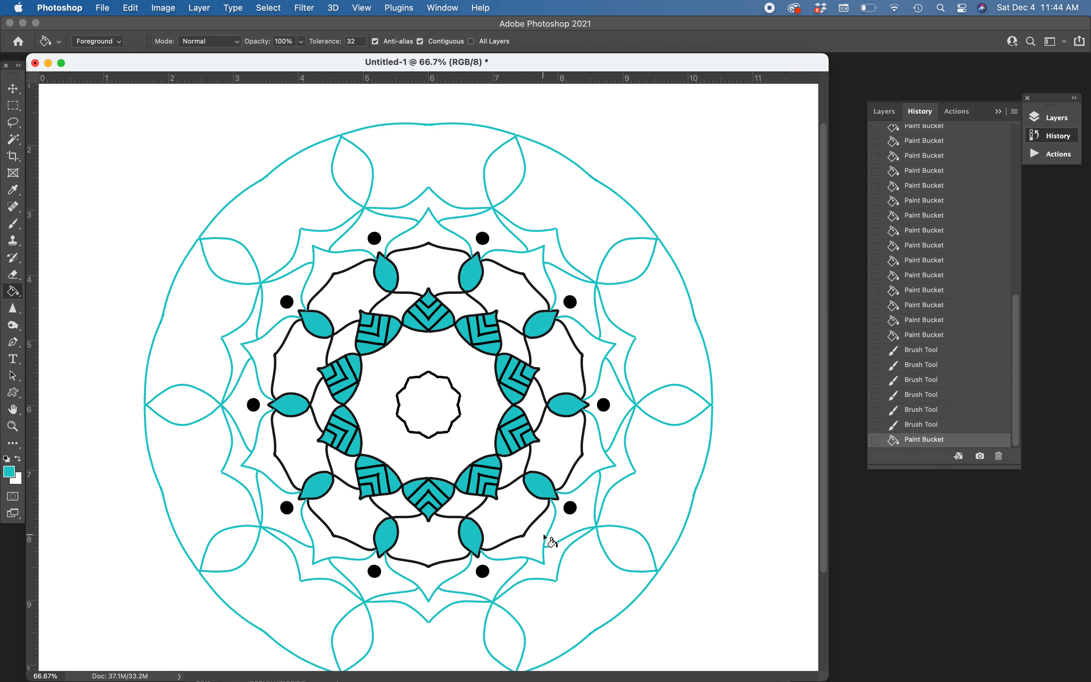
{"action": "left_click", "coordinate": [424, 401]}
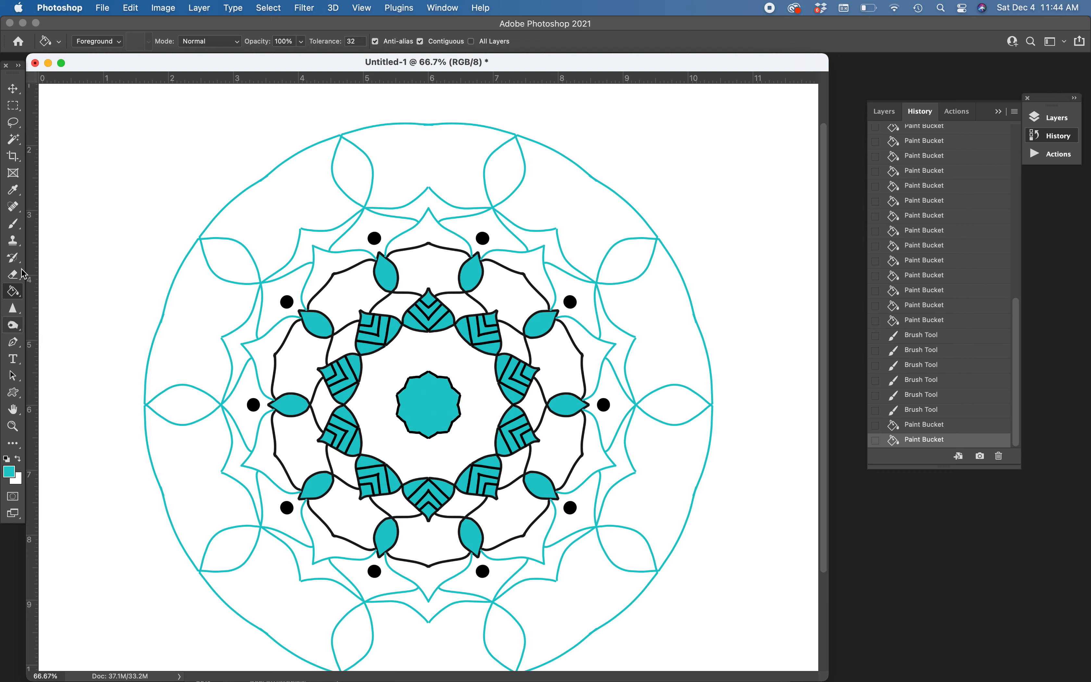
Brush a black looped flower inside the teal shape at the centre, using the default black.
{"action": "key", "text": "b"}
{"action": "left_click", "coordinate": [9, 459]}
{"action": "left_click_drag", "start_coordinate": [428, 404], "coordinate": [444, 394]}
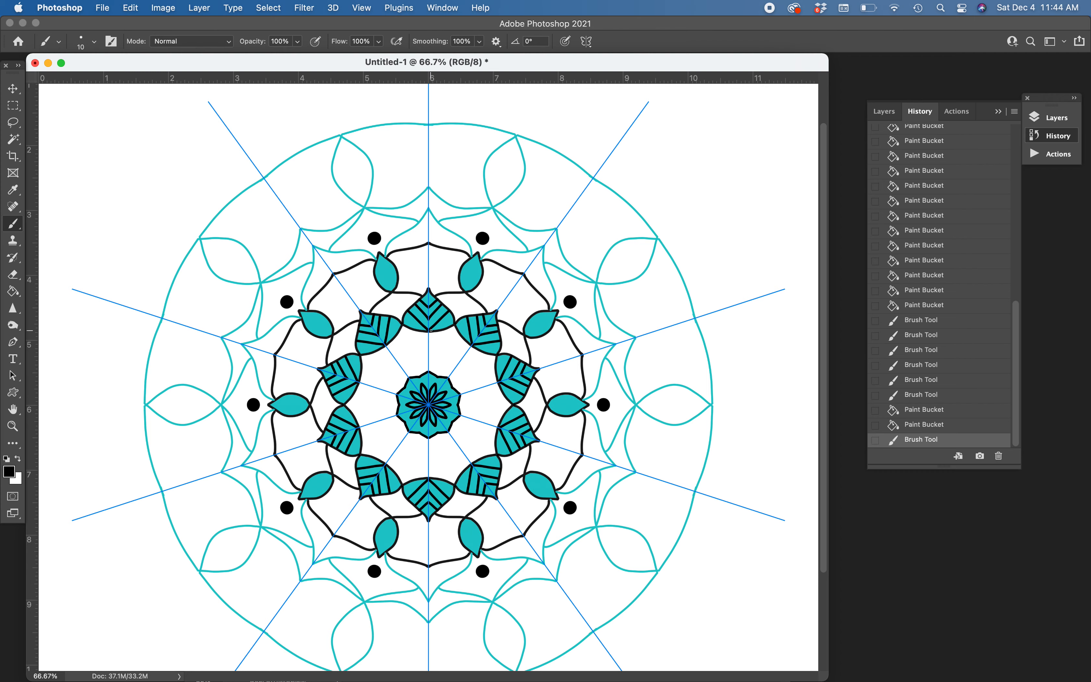
Draw straight black spokes from the central teal shape out to the inner petals, and hide the symmetry lines.
{"action": "left_click_drag", "start_coordinate": [428, 371], "coordinate": [428, 332]}
{"action": "left_click", "coordinate": [586, 41]}
{"action": "left_click", "coordinate": [628, 236]}
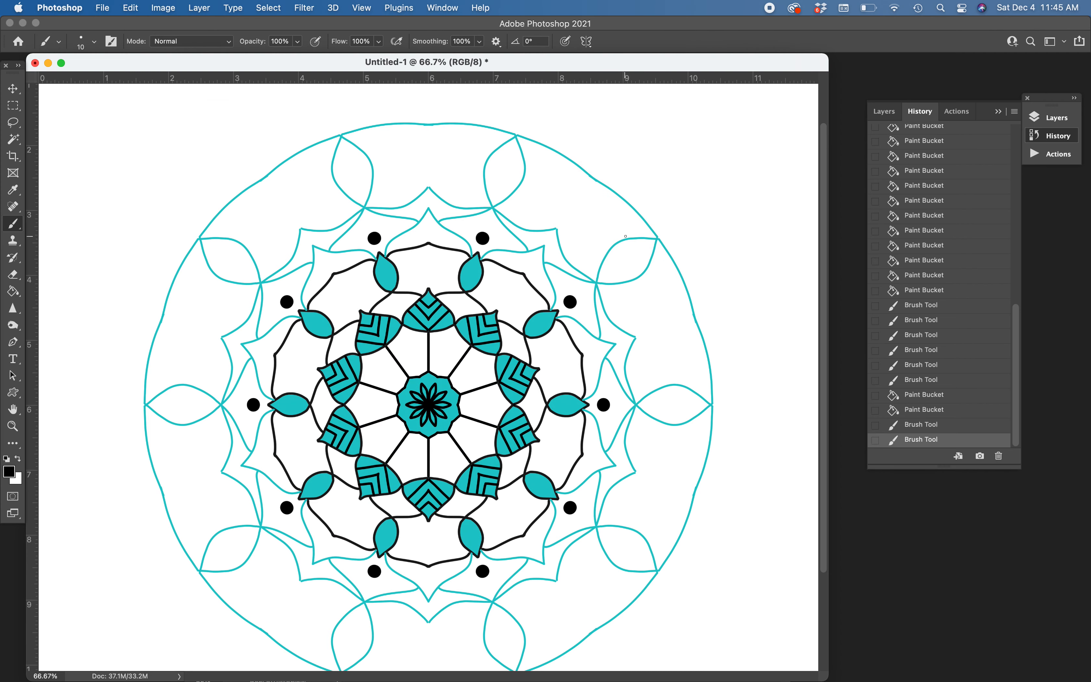